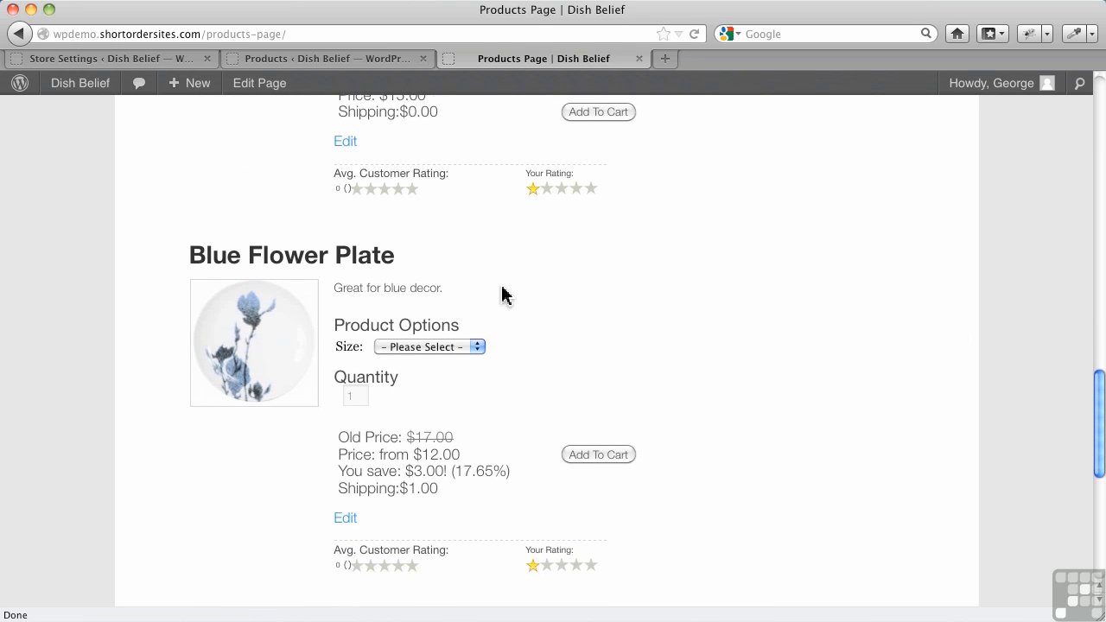
- Review the product listings on the store's Products Page, from Summer Breeze back up to the featured Big Oval Platter
{"action": "scroll", "coordinate": [504, 295], "scroll_direction": "down", "scroll_amount": 2}
{"action": "scroll", "coordinate": [504, 295], "scroll_direction": "down", "scroll_amount": 5}
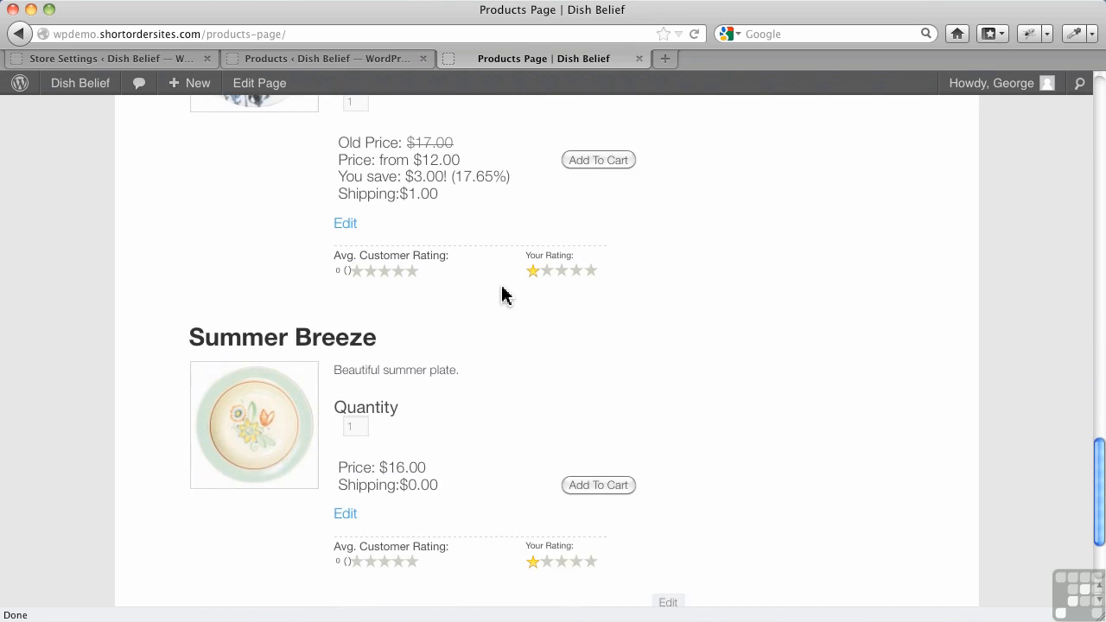
{"action": "scroll", "coordinate": [504, 295], "scroll_direction": "down", "scroll_amount": 3}
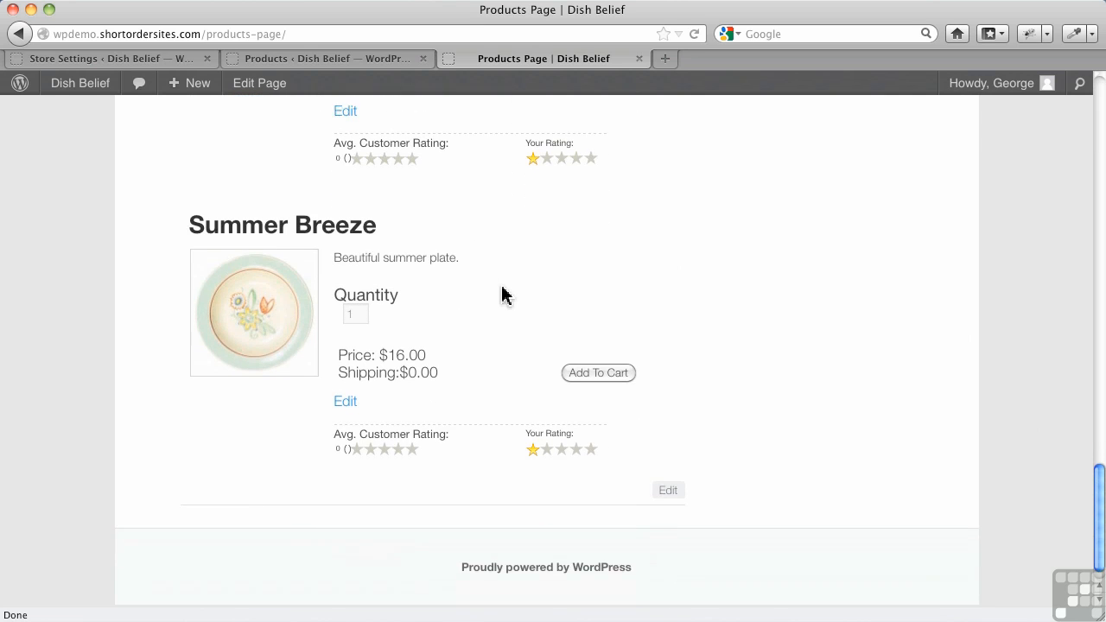
{"action": "scroll", "coordinate": [504, 295], "scroll_direction": "up", "scroll_amount": 10}
{"action": "scroll", "coordinate": [504, 295], "scroll_direction": "up", "scroll_amount": 10}
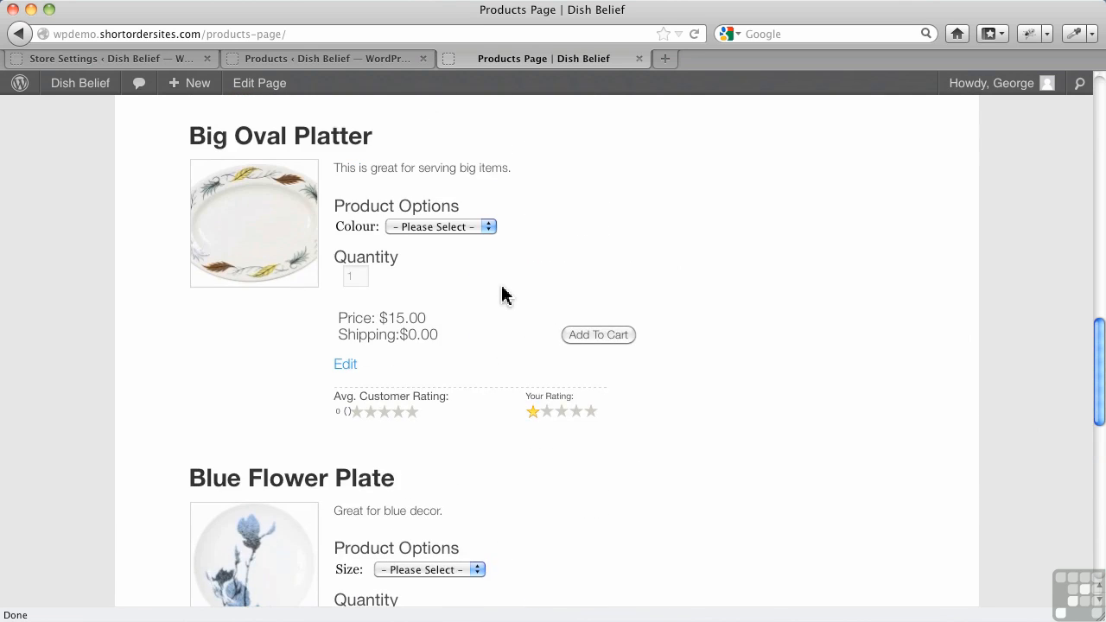
{"action": "scroll", "coordinate": [505, 297], "scroll_direction": "up", "scroll_amount": 5}
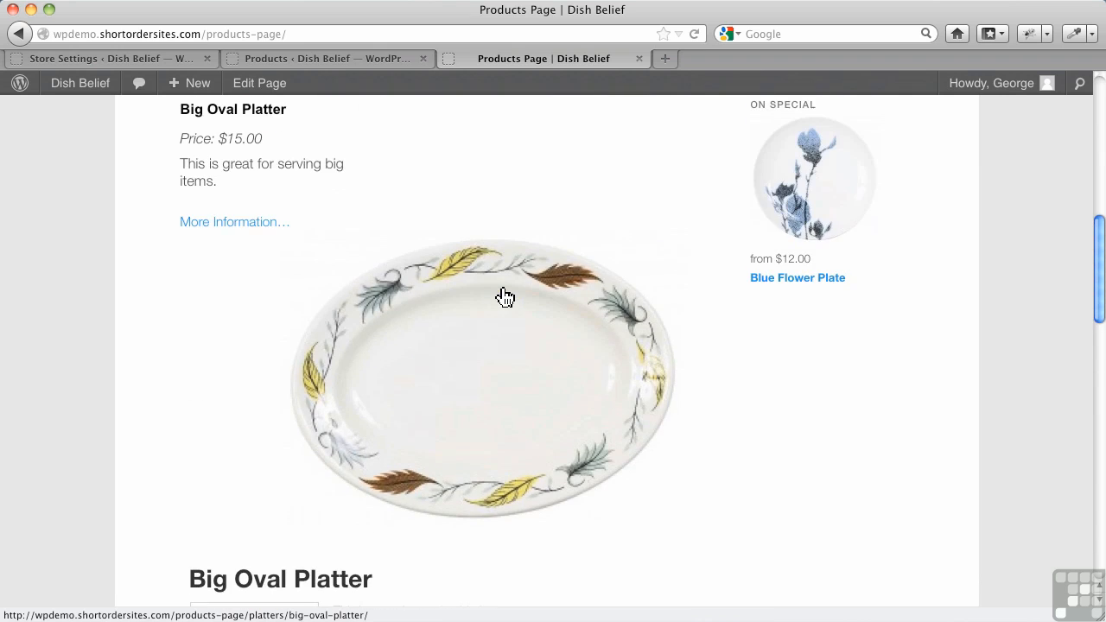
{"action": "scroll", "coordinate": [505, 297], "scroll_direction": "up", "scroll_amount": 5}
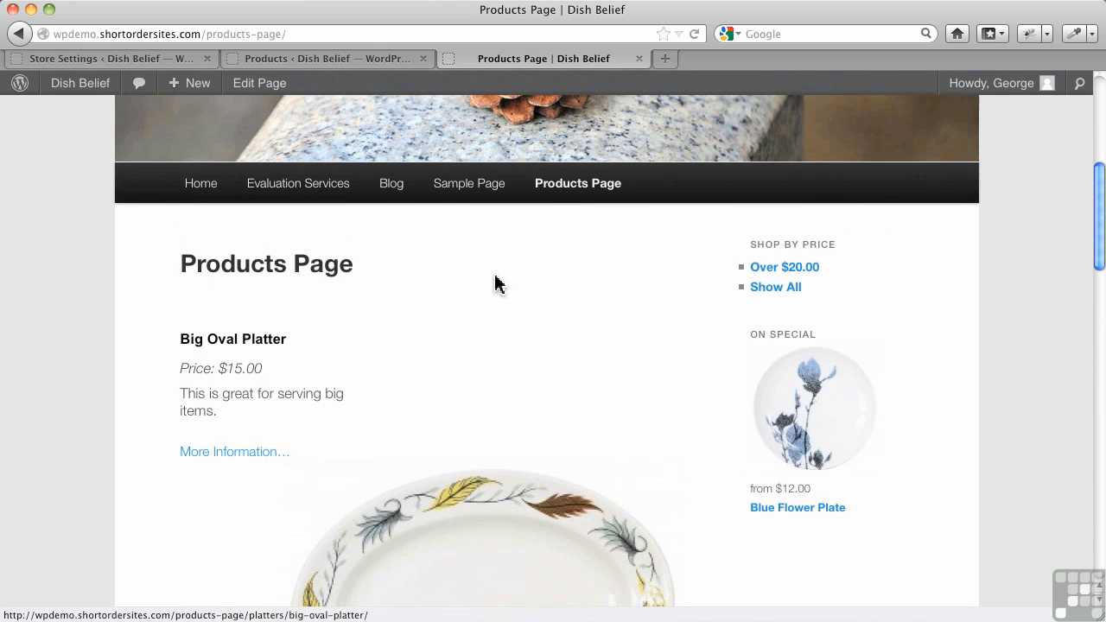
- Examine which view options Product Display offers in the Product Page Settings of the Store Settings
{"action": "left_click", "coordinate": [122, 60]}
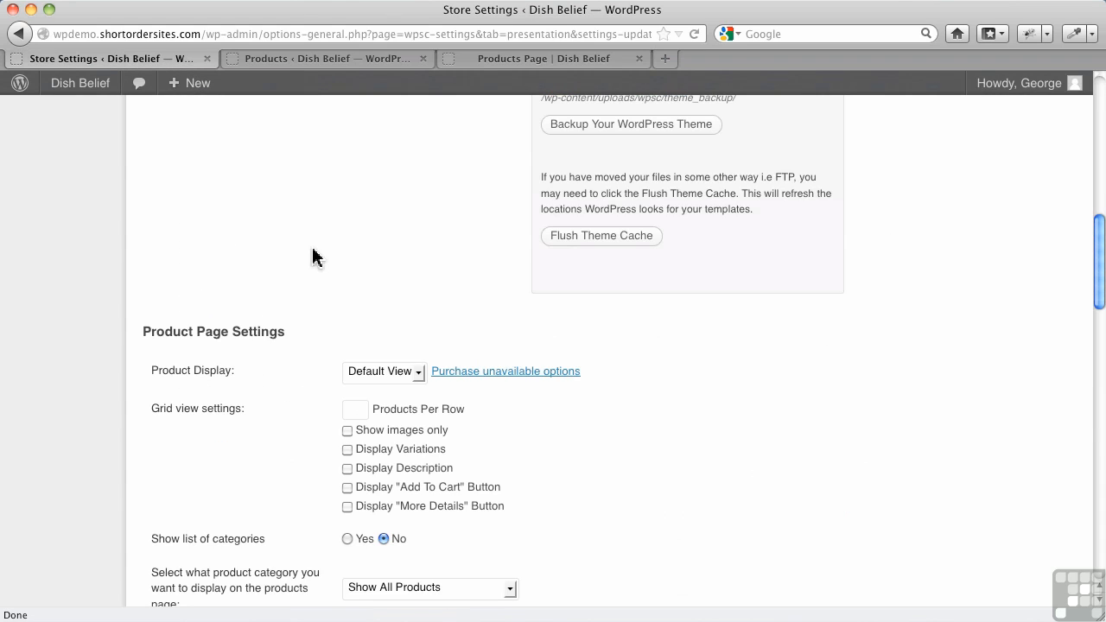
{"action": "scroll", "coordinate": [313, 256], "scroll_direction": "up", "scroll_amount": 10}
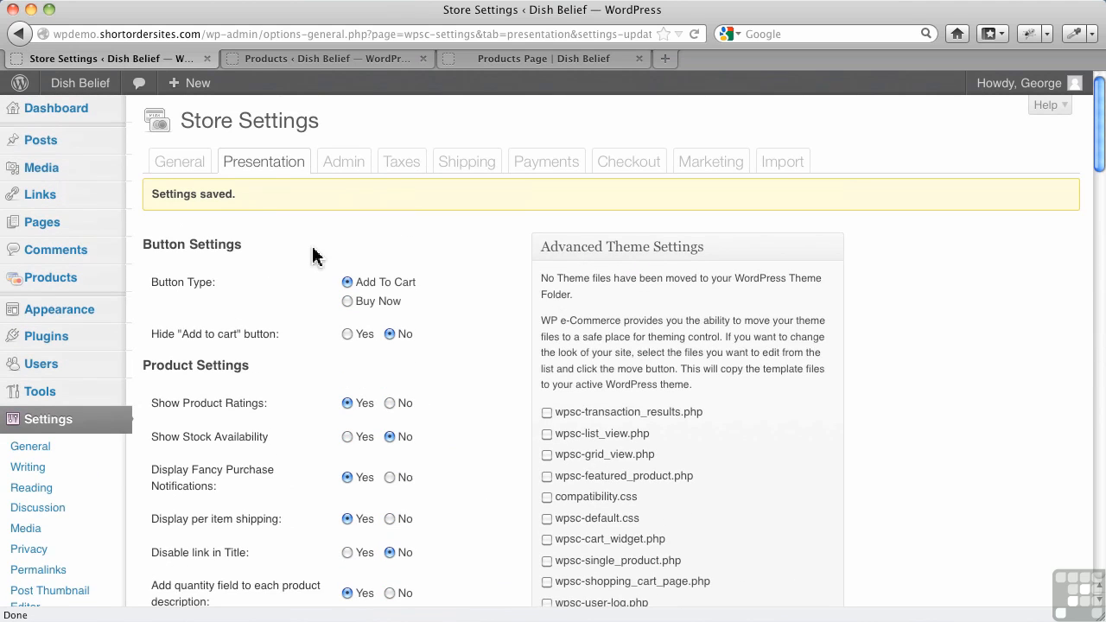
{"action": "scroll", "coordinate": [302, 353], "scroll_direction": "down", "scroll_amount": 15}
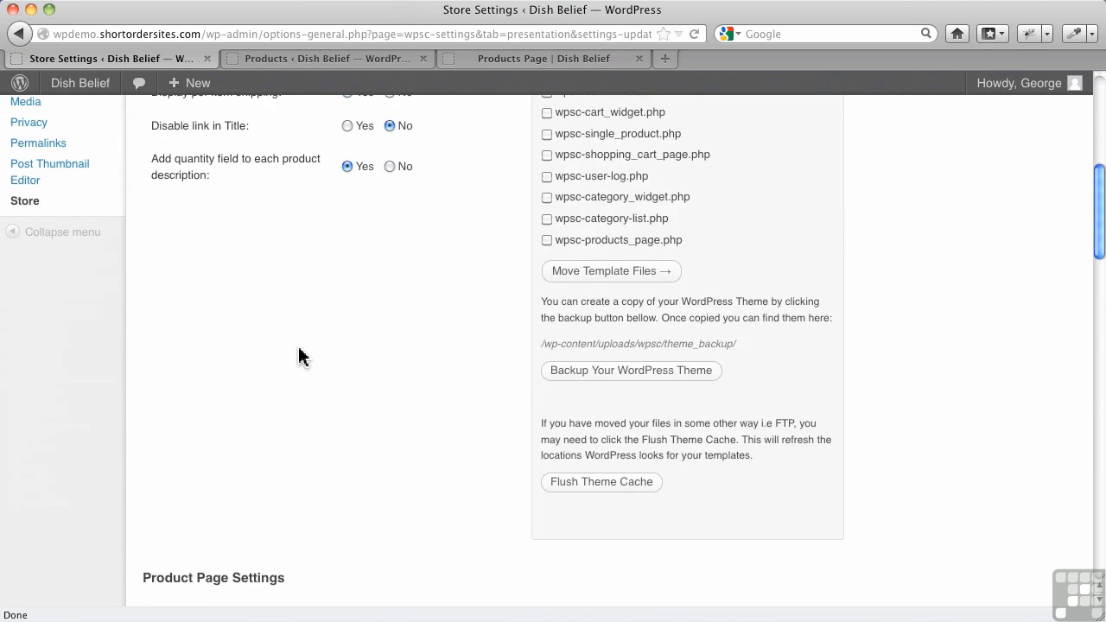
{"action": "scroll", "coordinate": [301, 353], "scroll_direction": "down", "scroll_amount": 3}
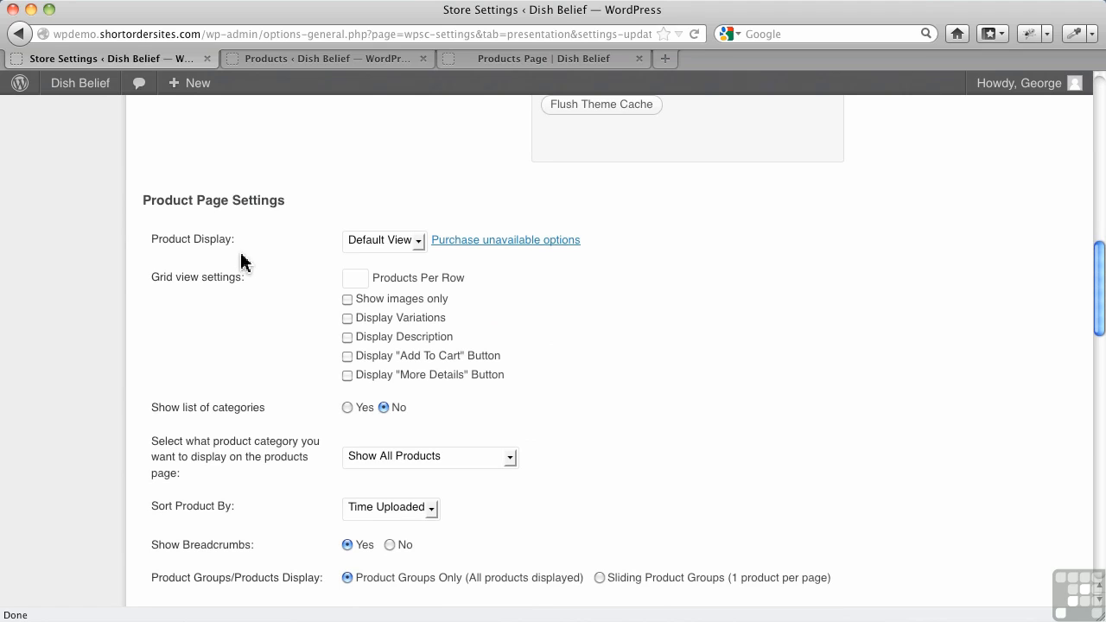
{"action": "left_click", "coordinate": [399, 251]}
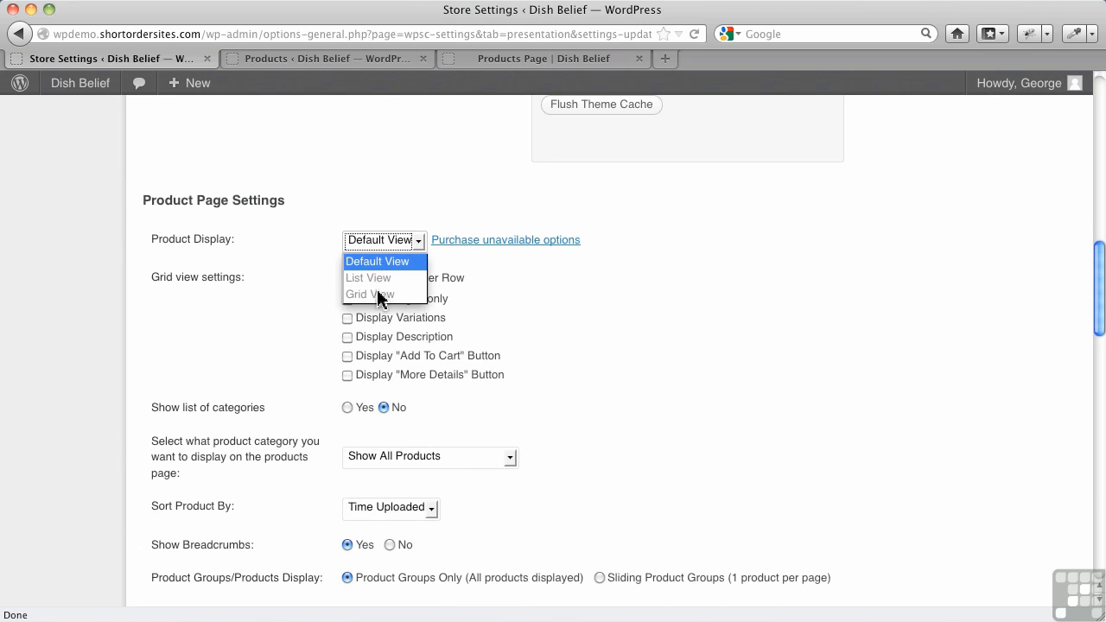
{"action": "left_click", "coordinate": [498, 265]}
- Look up the premium add-ons that unlock the unavailable display options, view the Gold Cart Plugin details, and return to the Store Settings
{"action": "left_click", "coordinate": [500, 250]}
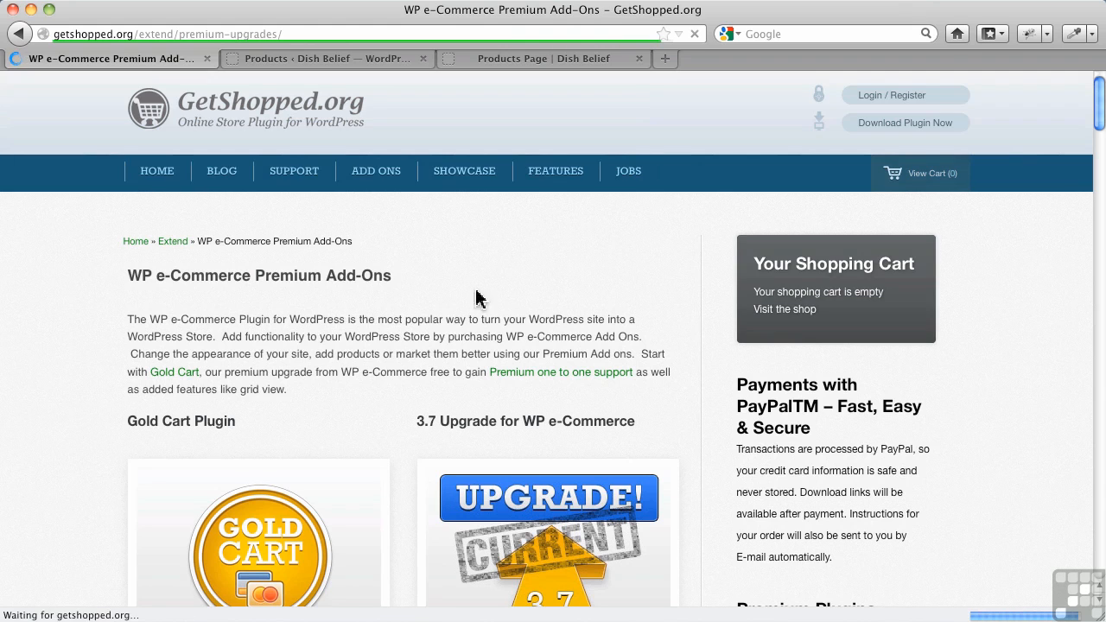
{"action": "scroll", "coordinate": [304, 402], "scroll_direction": "down", "scroll_amount": 5}
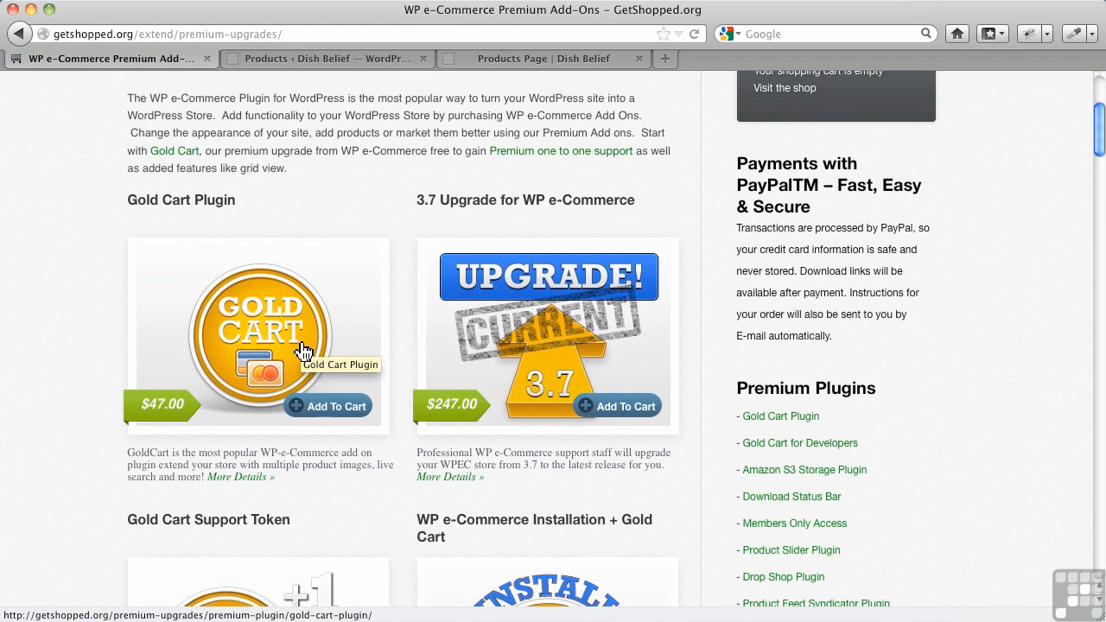
{"action": "left_click", "coordinate": [230, 483]}
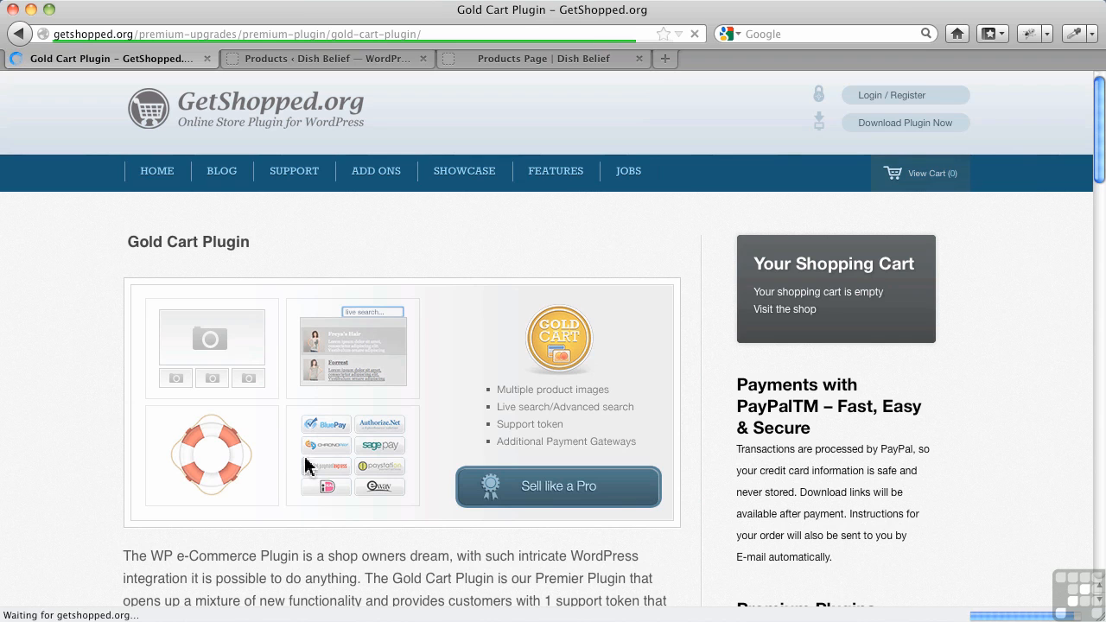
{"action": "scroll", "coordinate": [129, 363], "scroll_direction": "down", "scroll_amount": 1}
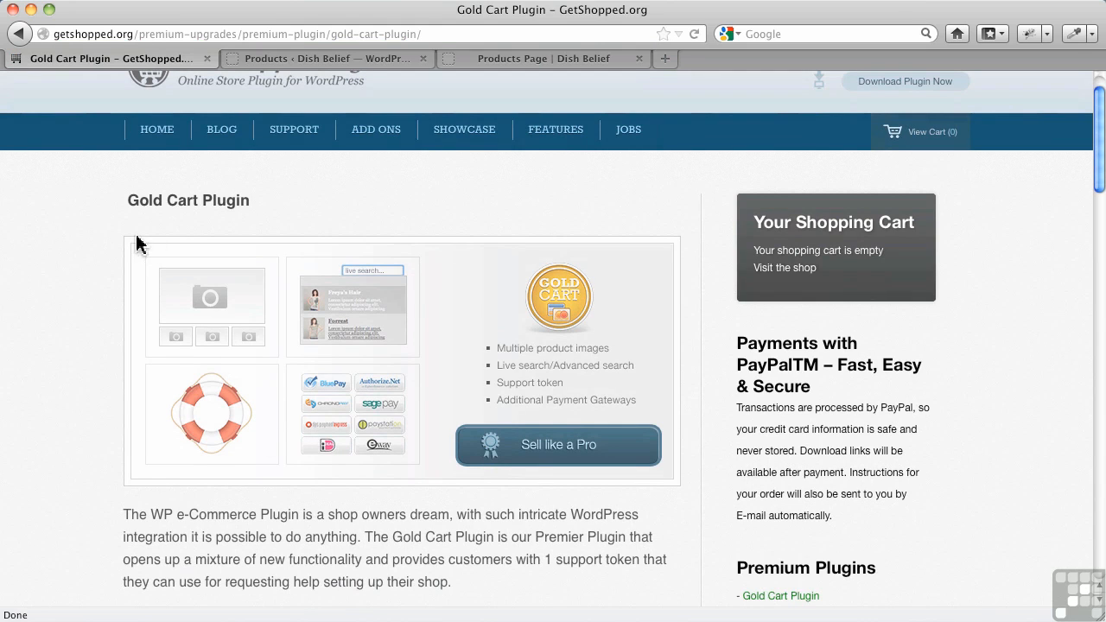
{"action": "left_click", "coordinate": [21, 36]}
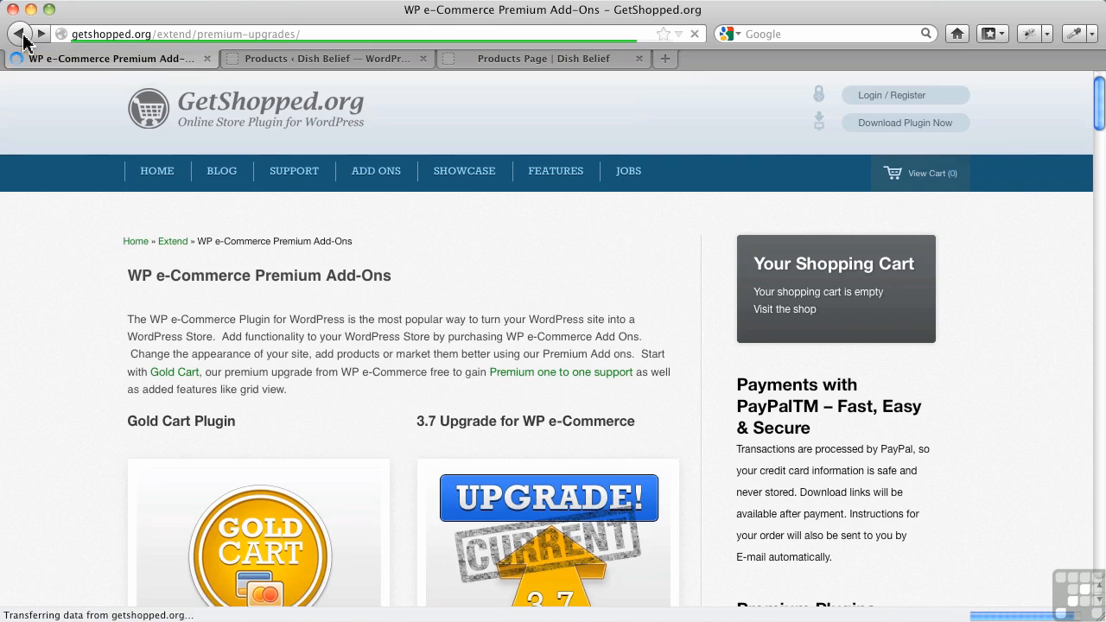
{"action": "left_click", "coordinate": [19, 35]}
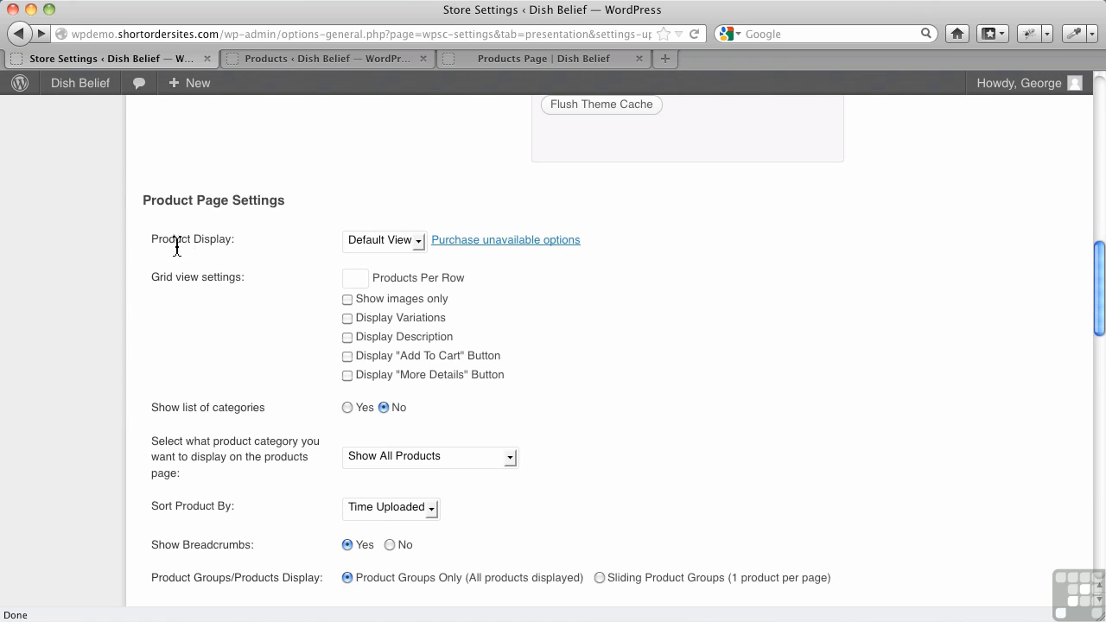
- Search for "wp e-commerce" among the plugins available to install in WordPress
{"action": "left_click", "coordinate": [298, 67]}
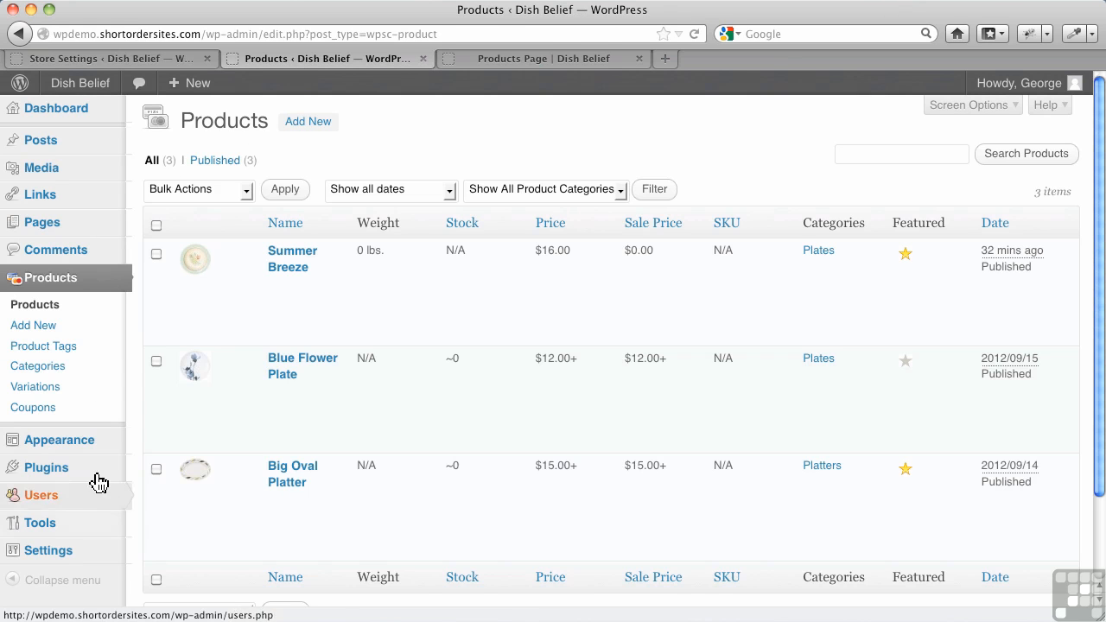
{"action": "mouse_move", "coordinate": [93, 481]}
{"action": "left_click", "coordinate": [147, 488]}
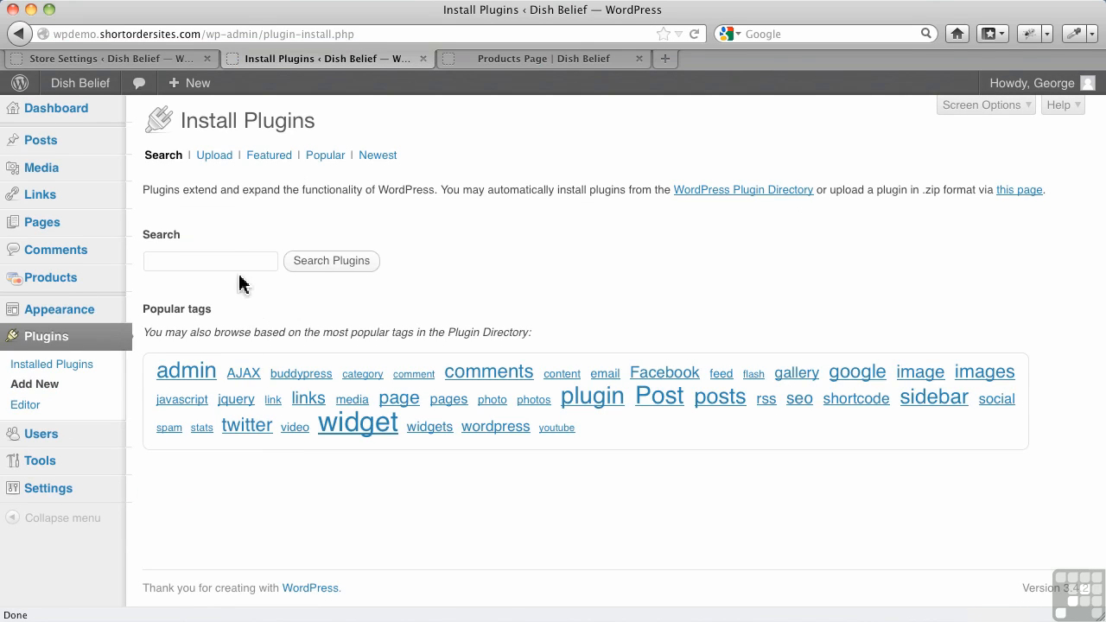
{"action": "left_click", "coordinate": [240, 262]}
{"action": "type", "text": "p"}
{"action": "key", "text": "Down"}
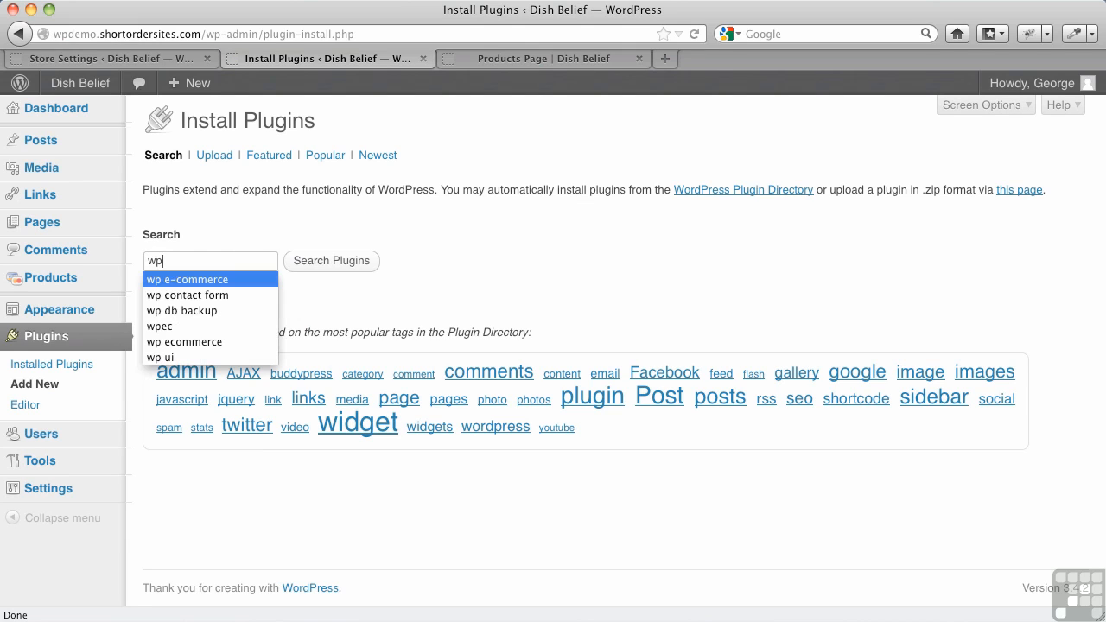
{"action": "key", "text": "Return"}
{"action": "left_click", "coordinate": [313, 261]}
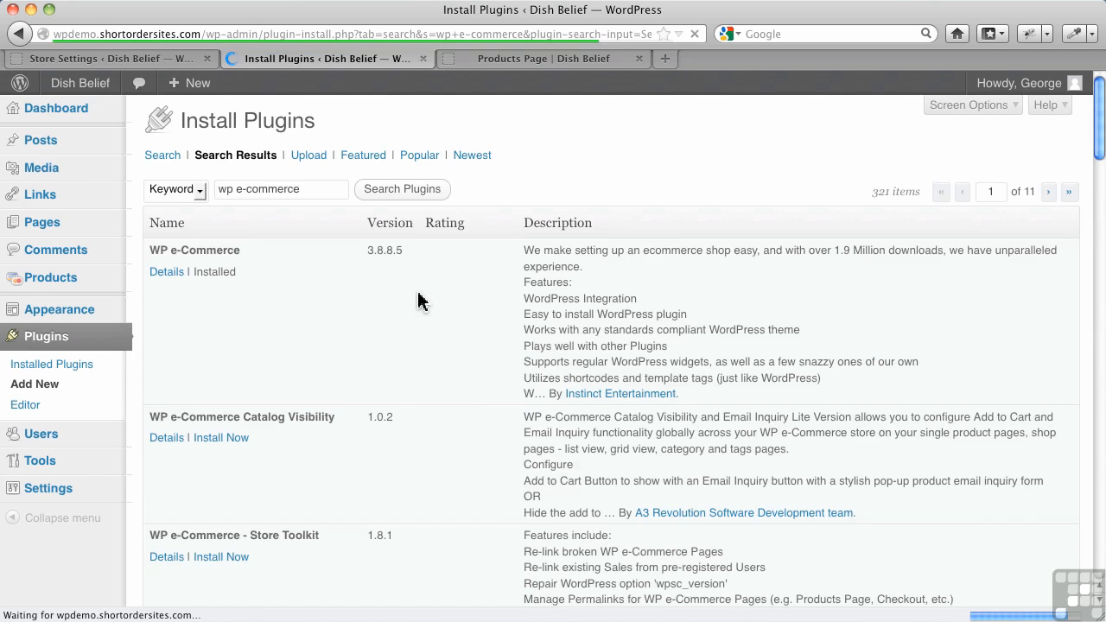
- Install and activate the WP e-Commerce Grid View plugin, and dismiss its upgrade notice
{"action": "scroll", "coordinate": [359, 405], "scroll_direction": "down", "scroll_amount": 6}
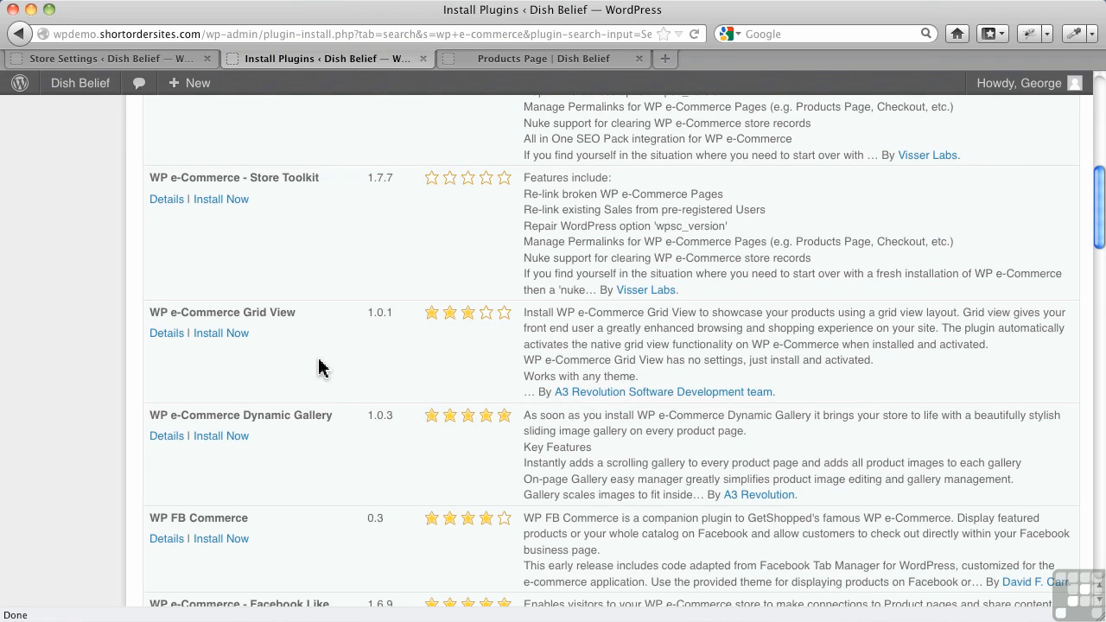
{"action": "left_click", "coordinate": [218, 334]}
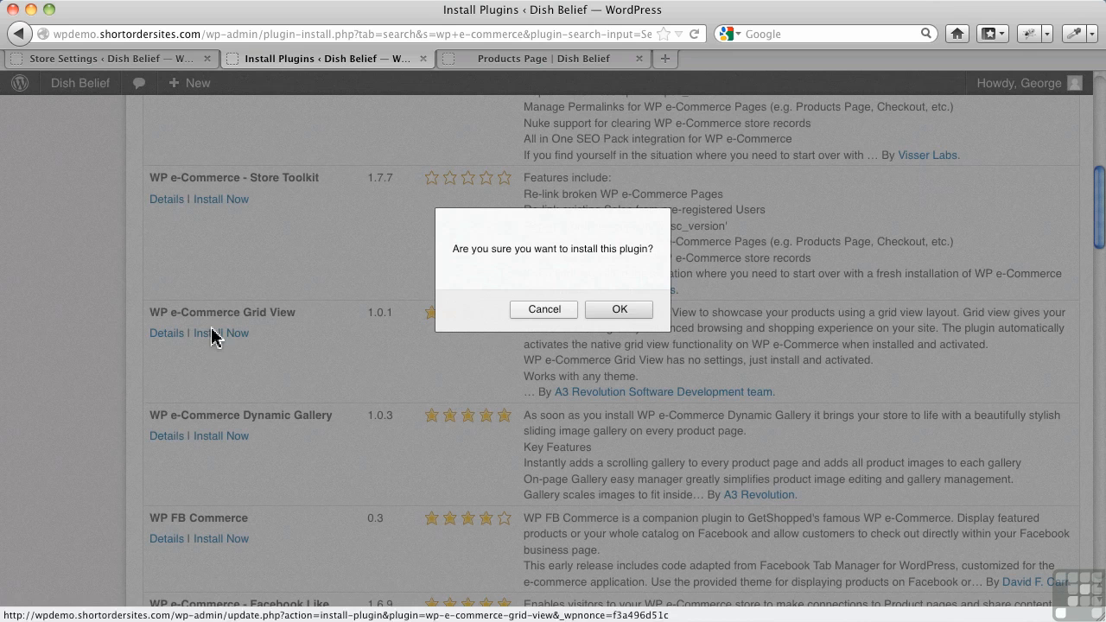
{"action": "left_click", "coordinate": [618, 313]}
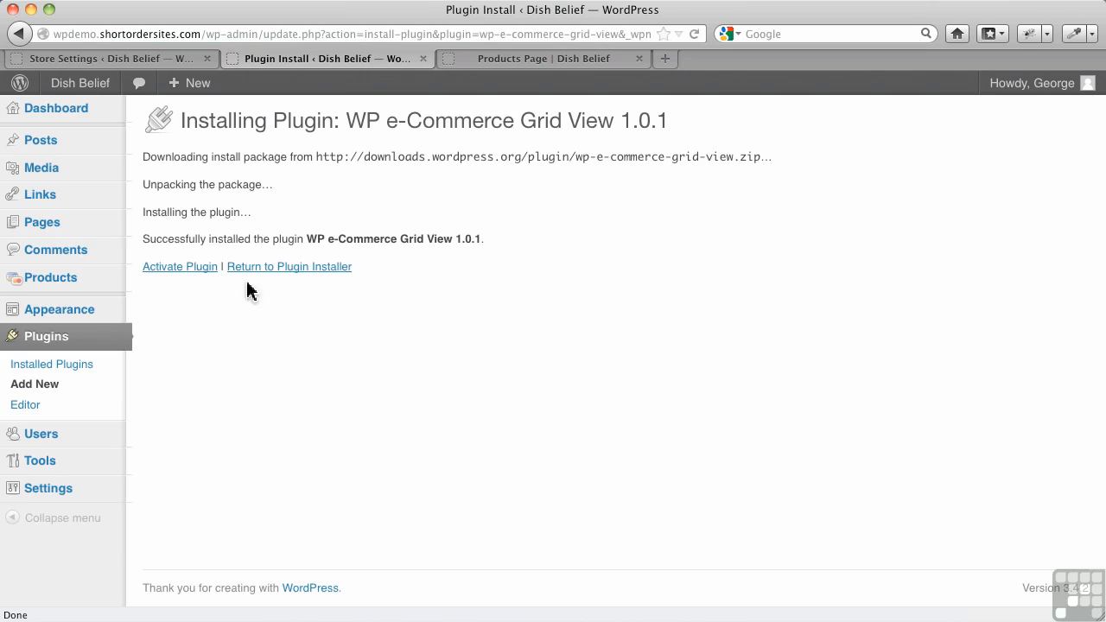
{"action": "left_click", "coordinate": [177, 268]}
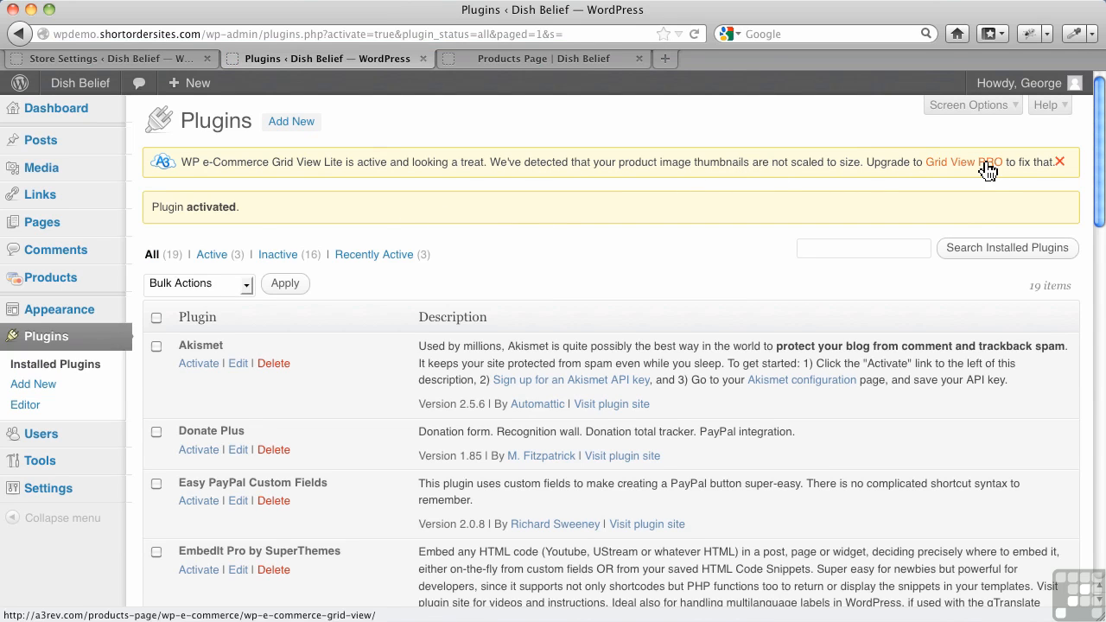
{"action": "left_click", "coordinate": [1059, 164]}
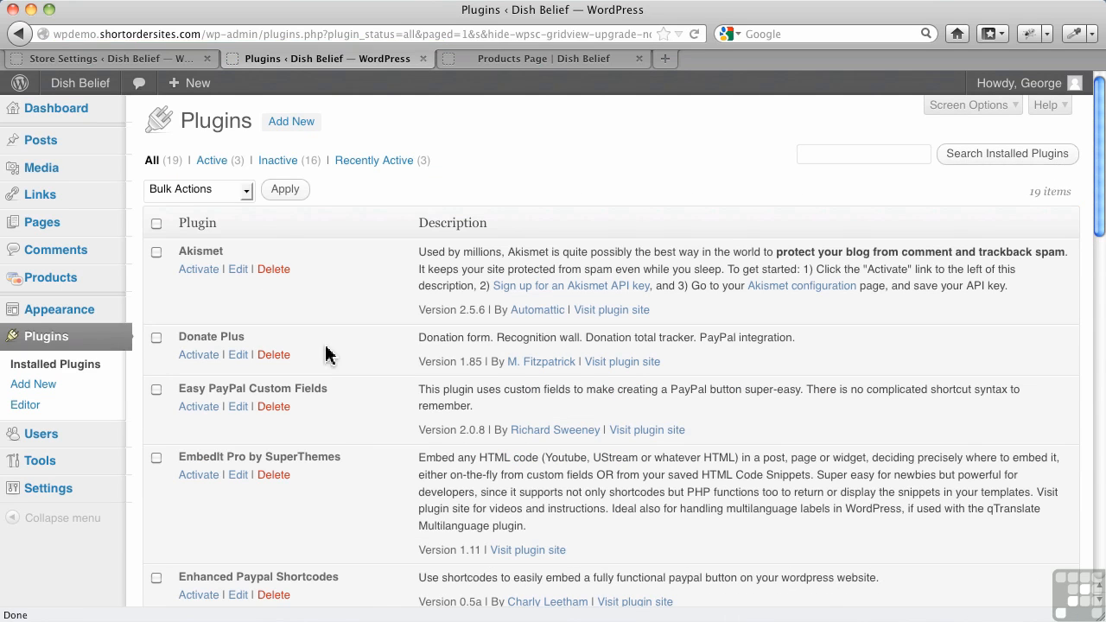
- Skim the installed plugins list, then reload the Store Settings presentation page
{"action": "scroll", "coordinate": [311, 529], "scroll_direction": "down", "scroll_amount": 10}
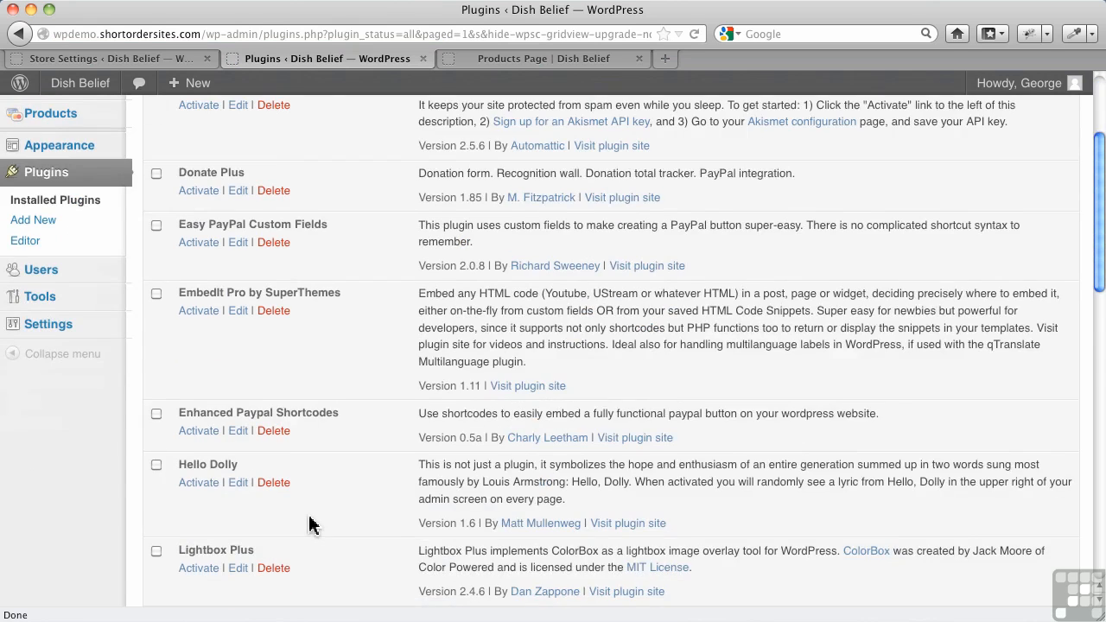
{"action": "scroll", "coordinate": [312, 525], "scroll_direction": "down", "scroll_amount": 4}
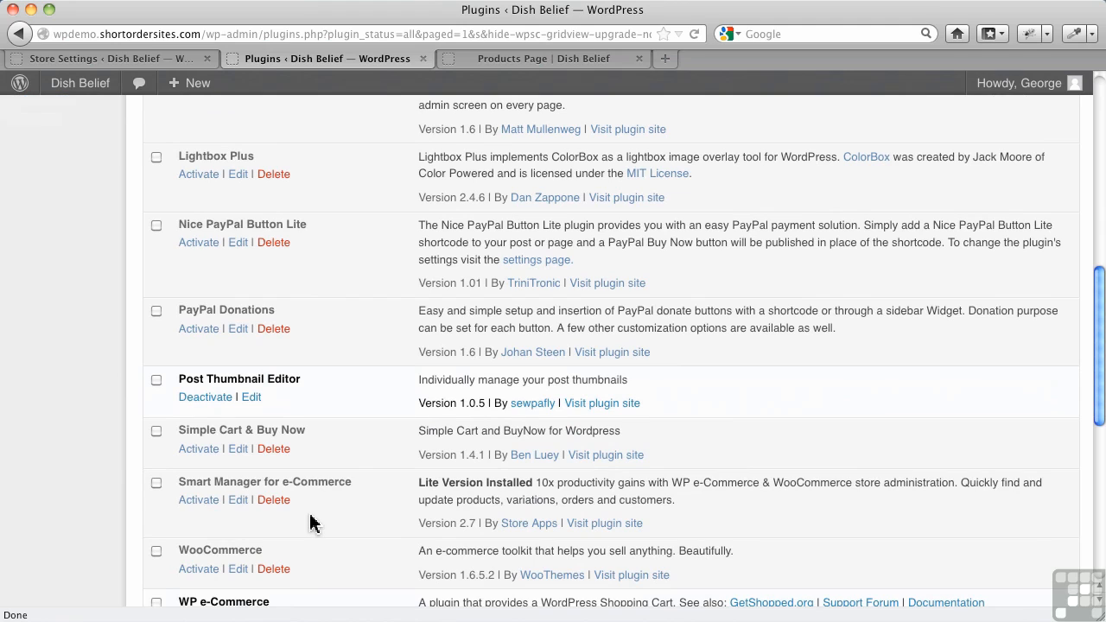
{"action": "left_click", "coordinate": [162, 61]}
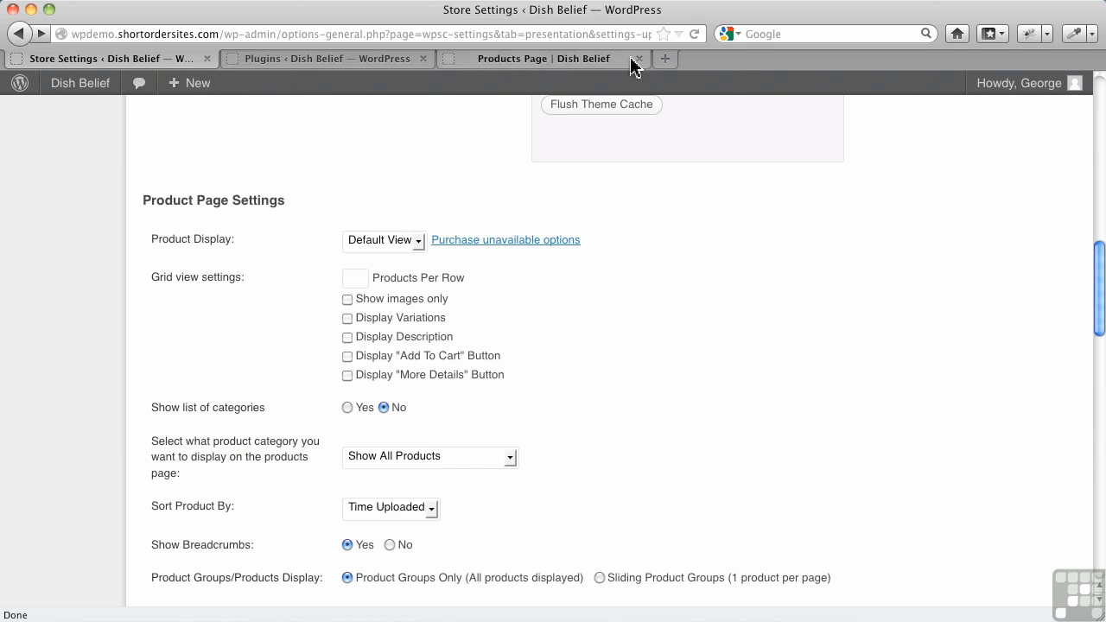
{"action": "left_click", "coordinate": [693, 36]}
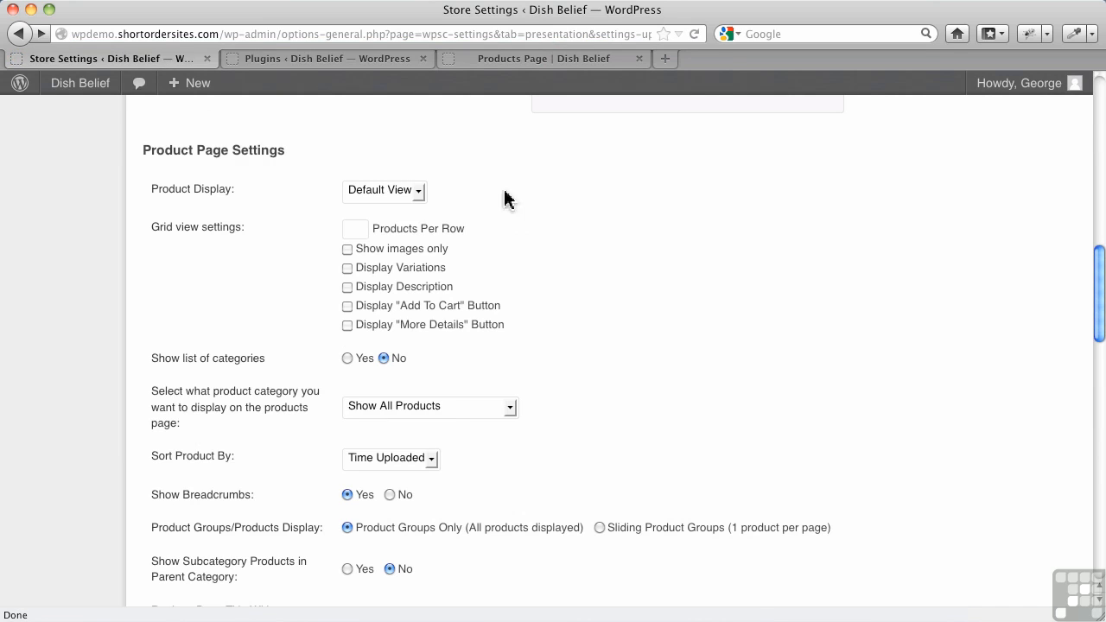
- Set Product Display to Grid View with 3 products per row and enable the "Add To Cart" button display
{"action": "left_click", "coordinate": [412, 196]}
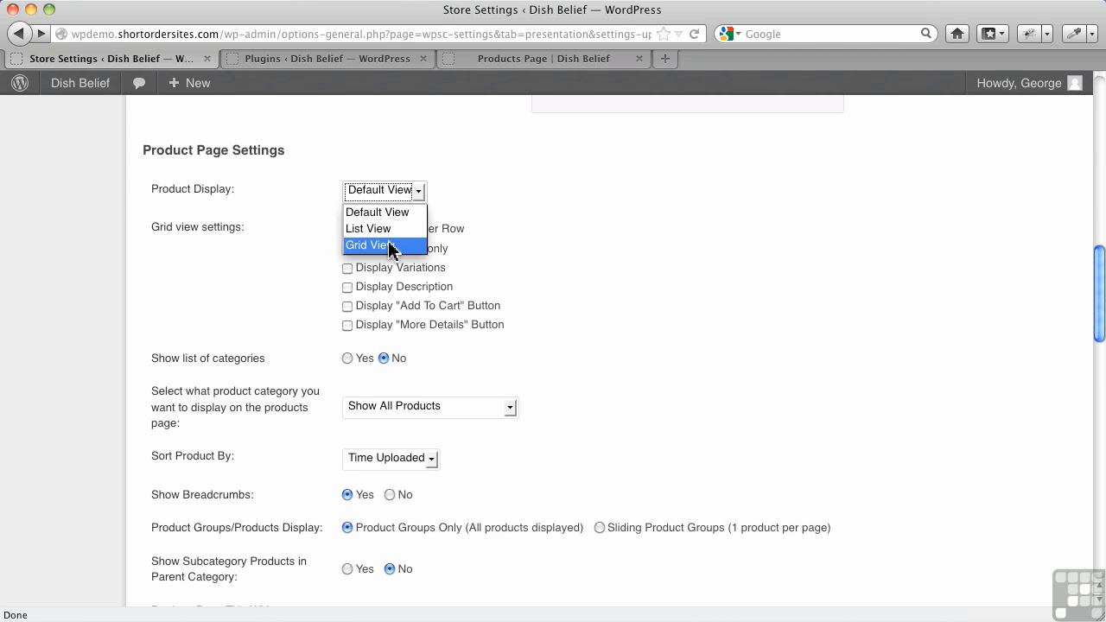
{"action": "left_click", "coordinate": [390, 245]}
{"action": "left_click", "coordinate": [354, 230]}
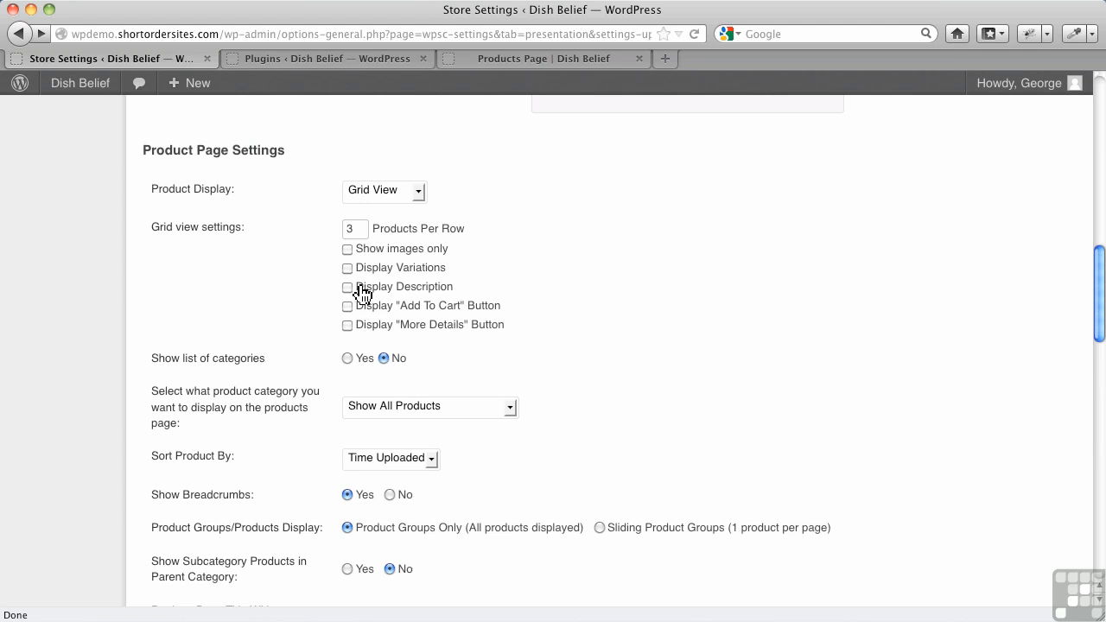
{"action": "left_click", "coordinate": [347, 307]}
- Save the changes to the store's presentation settings
{"action": "scroll", "coordinate": [456, 459], "scroll_direction": "down", "scroll_amount": 6}
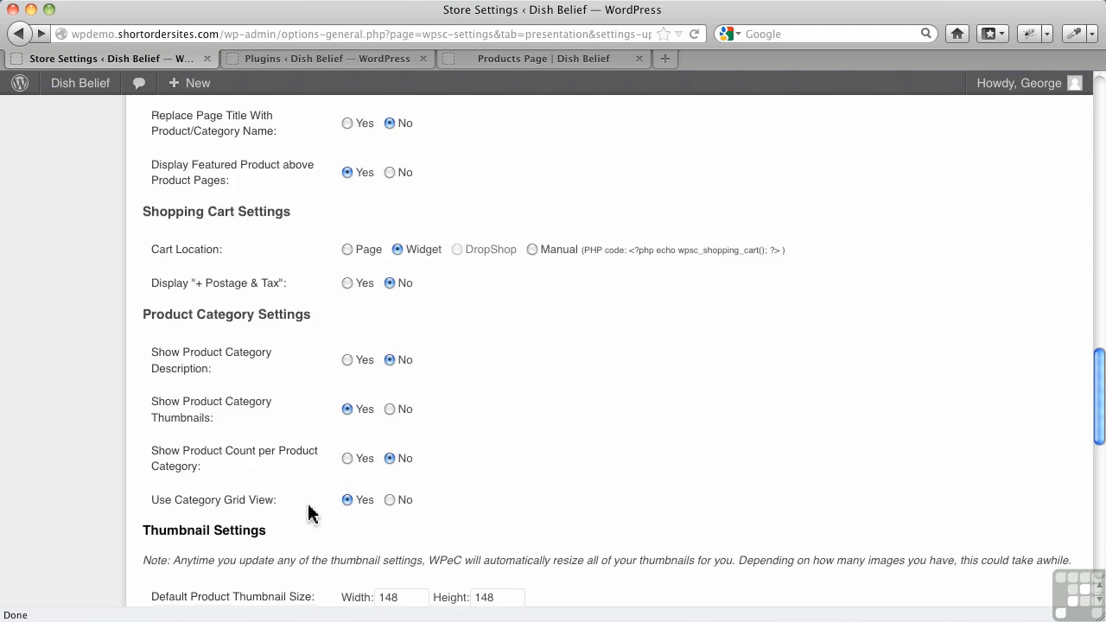
{"action": "scroll", "coordinate": [333, 484], "scroll_direction": "down", "scroll_amount": 5}
{"action": "left_click", "coordinate": [197, 522]}
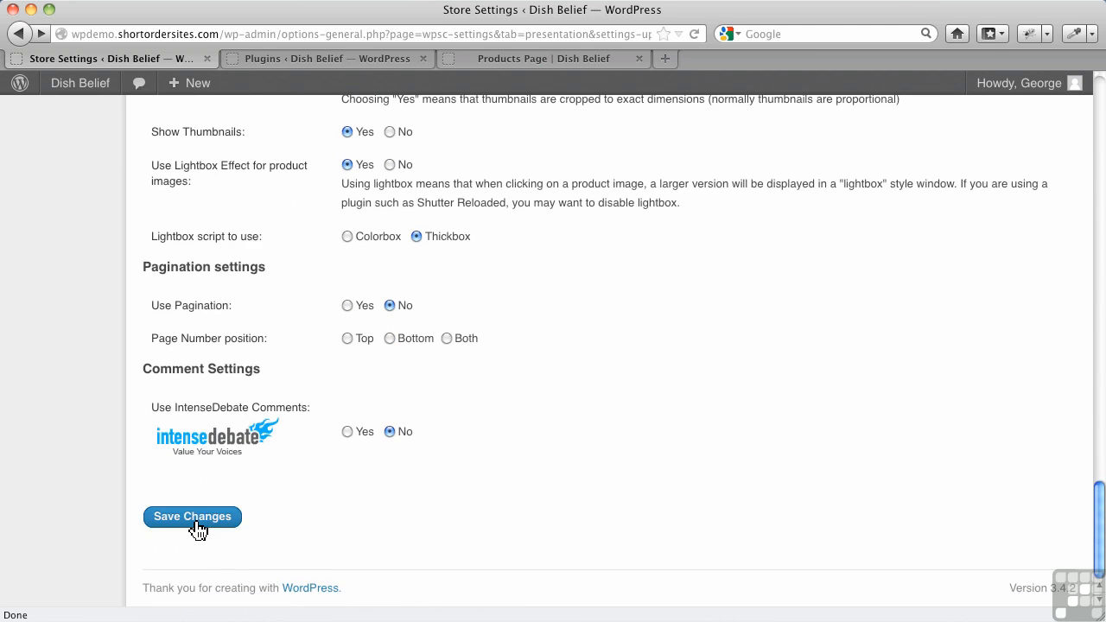
- Set Display Featured Product above Product Pages to No and save the store's presentation settings
{"action": "left_click", "coordinate": [491, 58]}
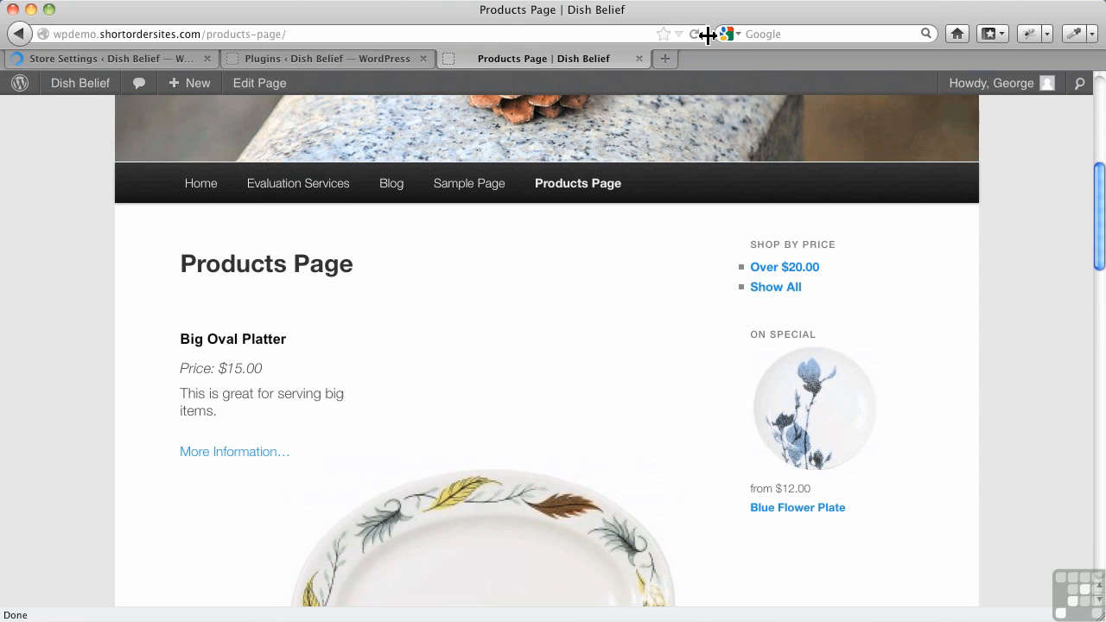
{"action": "left_click", "coordinate": [165, 61]}
{"action": "scroll", "coordinate": [356, 362], "scroll_direction": "down", "scroll_amount": 10}
{"action": "scroll", "coordinate": [354, 367], "scroll_direction": "down", "scroll_amount": 10}
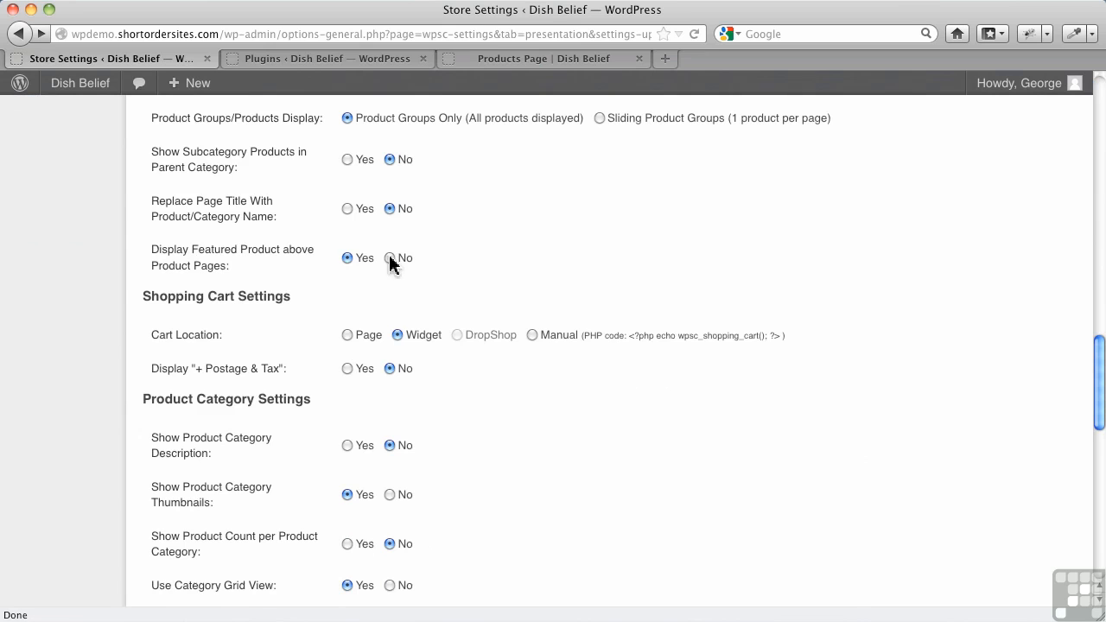
{"action": "scroll", "coordinate": [493, 292], "scroll_direction": "down", "scroll_amount": 10}
{"action": "left_click", "coordinate": [198, 516]}
- Reload the Products Page and review the product grid layout
{"action": "left_click", "coordinate": [573, 57]}
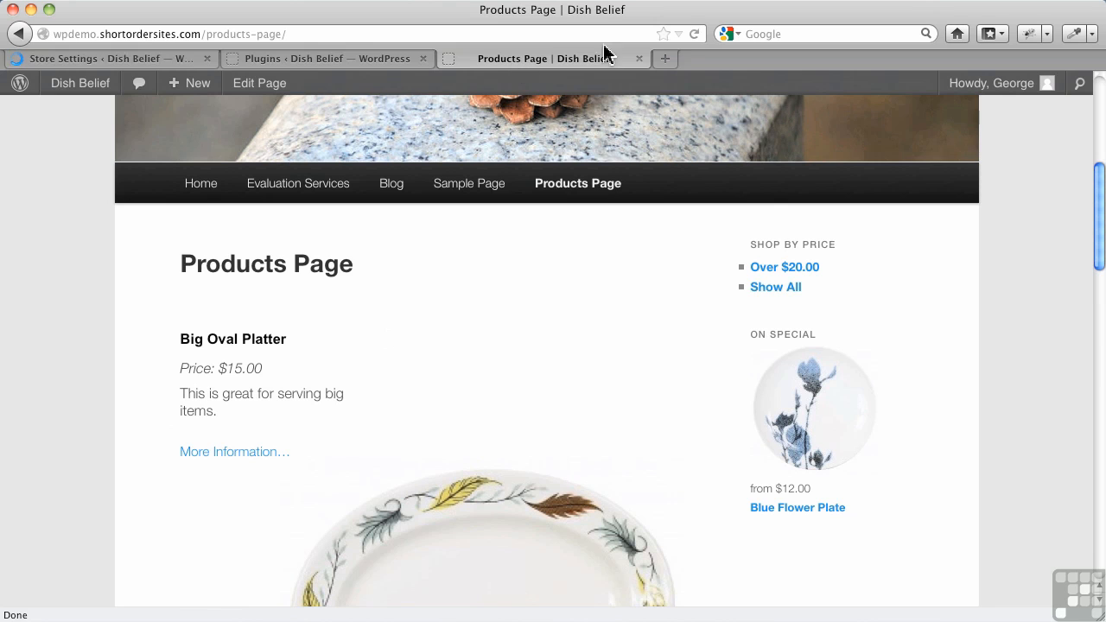
{"action": "left_click", "coordinate": [694, 33]}
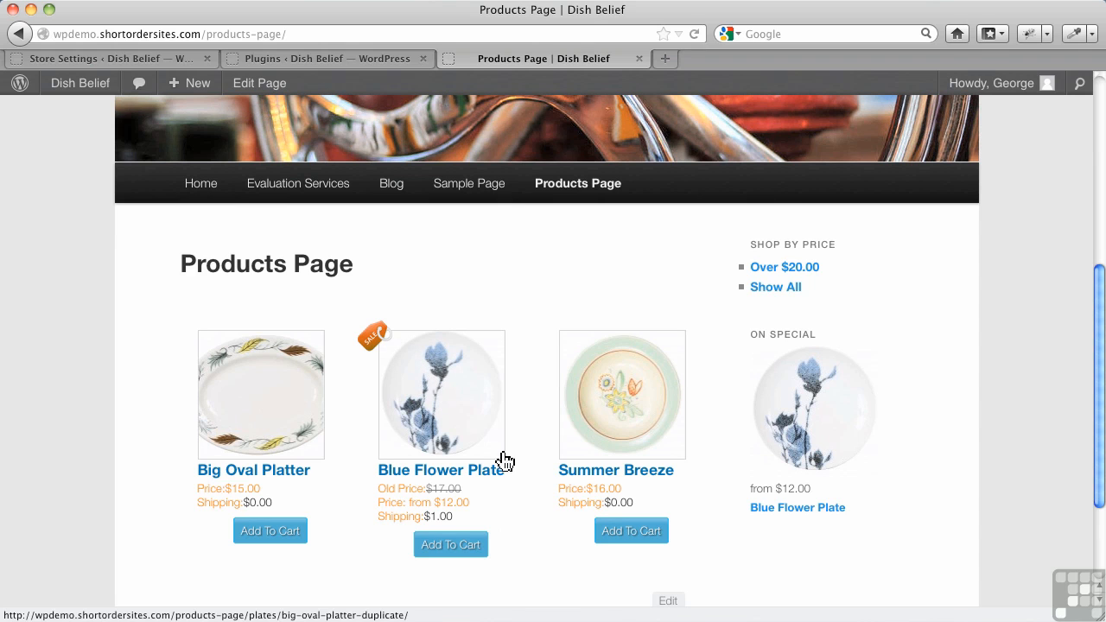
{"action": "scroll", "coordinate": [549, 529], "scroll_direction": "down", "scroll_amount": 3}
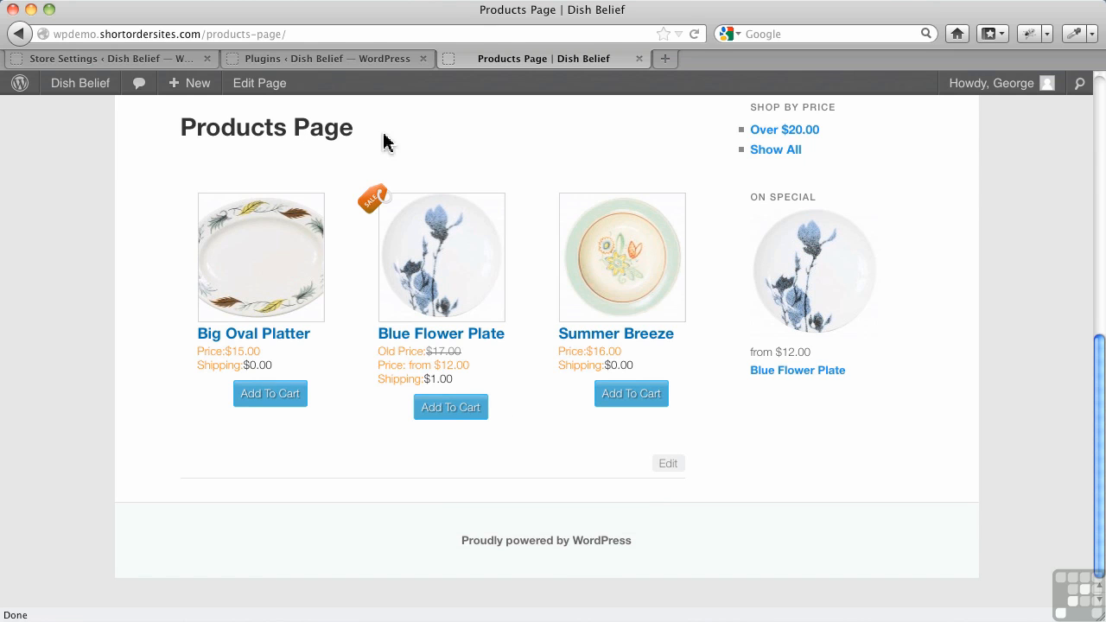
{"action": "scroll", "coordinate": [384, 142], "scroll_direction": "up", "scroll_amount": 10}
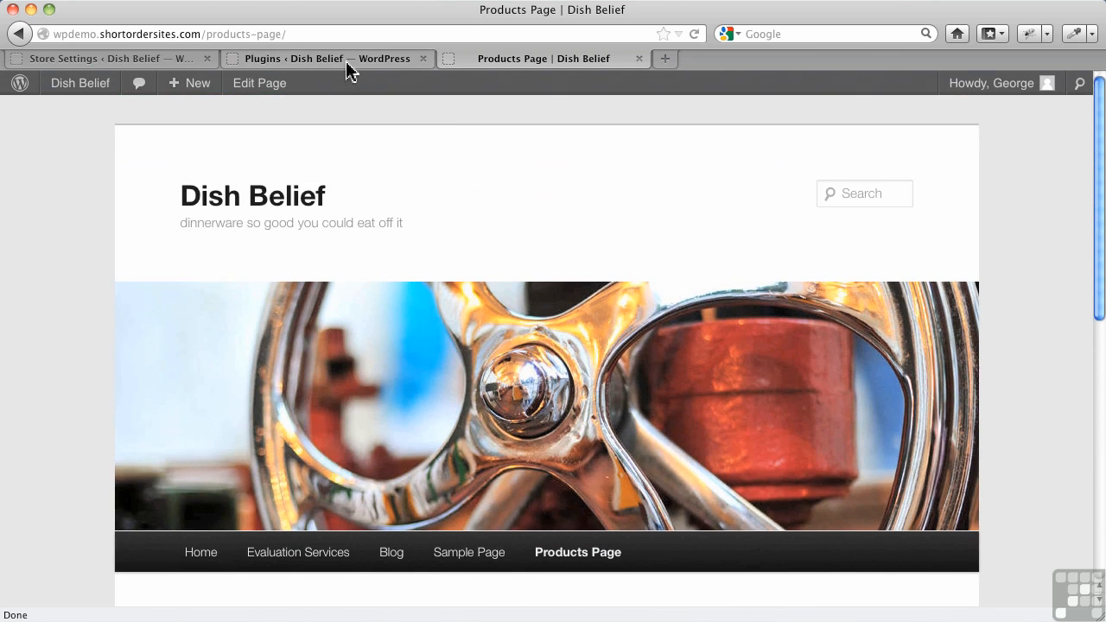
- Deactivate the WP e-Commerce Grid View LITE plugin
{"action": "left_click", "coordinate": [347, 63]}
{"action": "scroll", "coordinate": [332, 315], "scroll_direction": "down", "scroll_amount": 4}
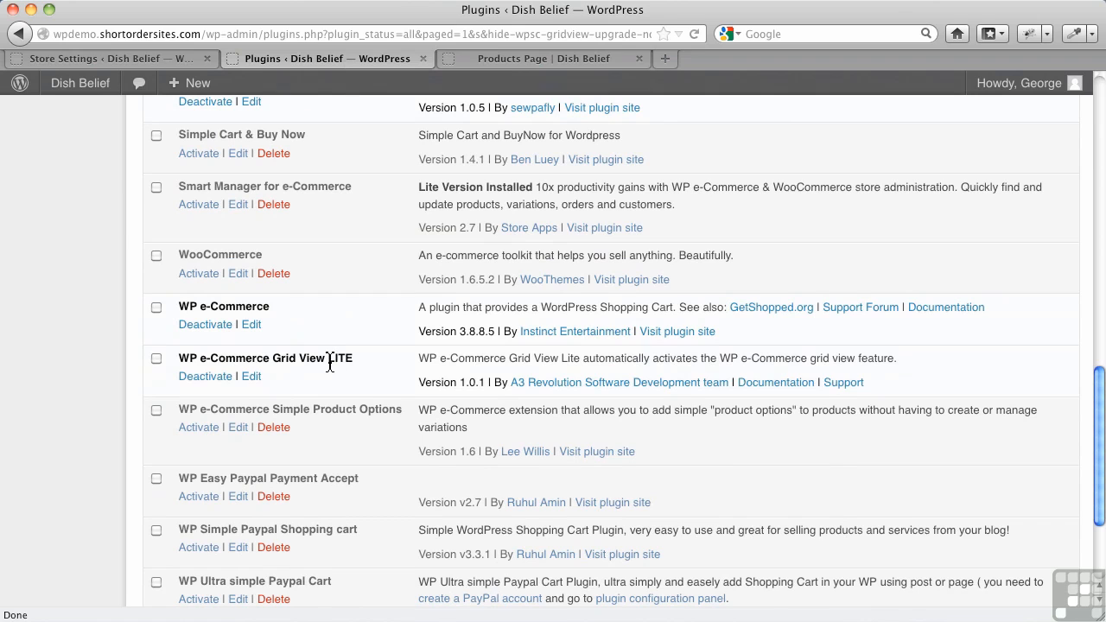
{"action": "left_click", "coordinate": [223, 385]}
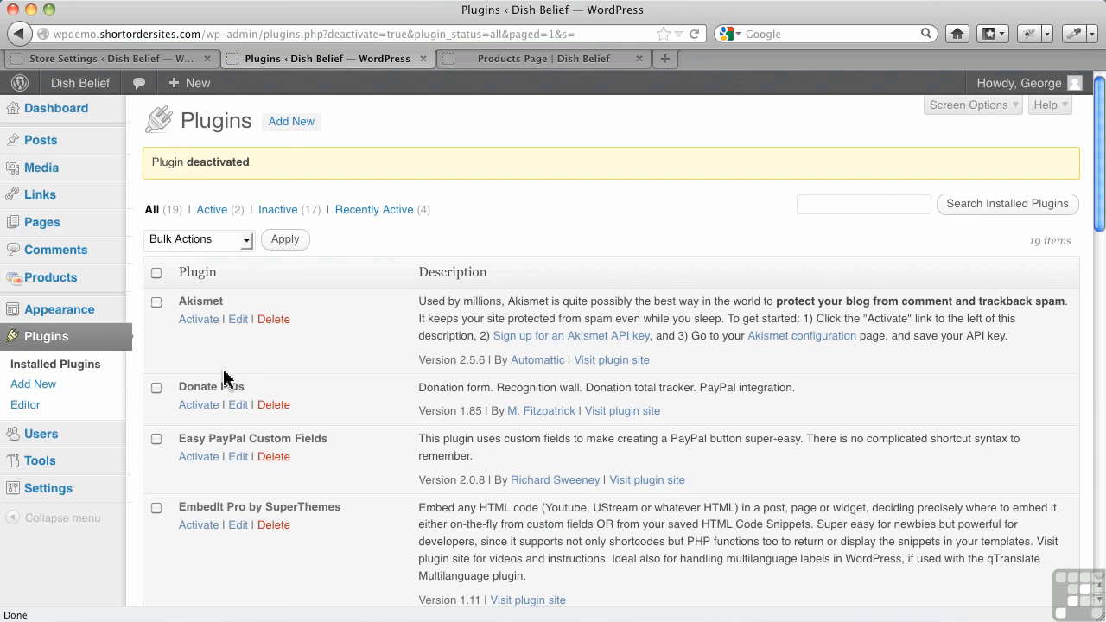
- Reload the Products Page and examine how all the products are laid out without the Grid View plugin
{"action": "left_click", "coordinate": [476, 62]}
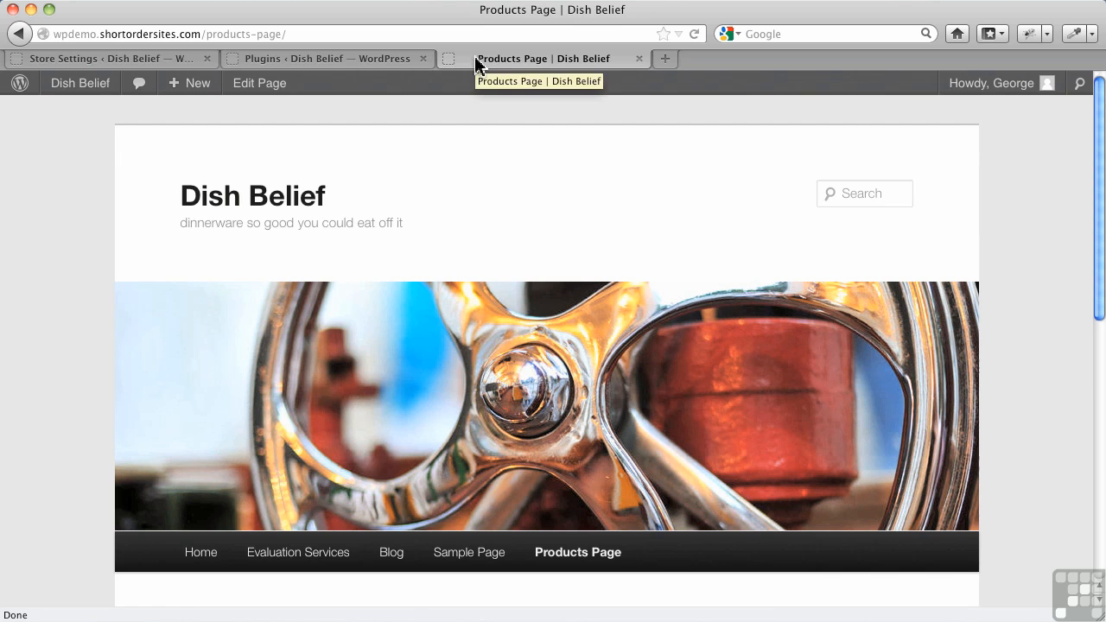
{"action": "scroll", "coordinate": [610, 250], "scroll_direction": "down", "scroll_amount": 5}
{"action": "left_click", "coordinate": [694, 33]}
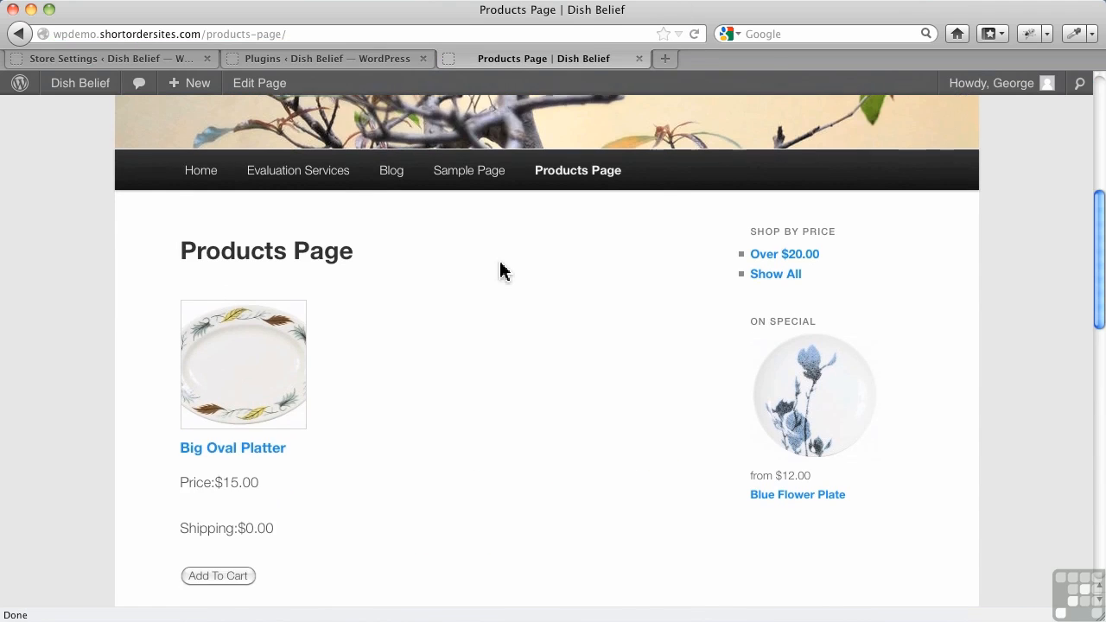
{"action": "scroll", "coordinate": [503, 271], "scroll_direction": "down", "scroll_amount": 5}
{"action": "scroll", "coordinate": [503, 270], "scroll_direction": "down", "scroll_amount": 4}
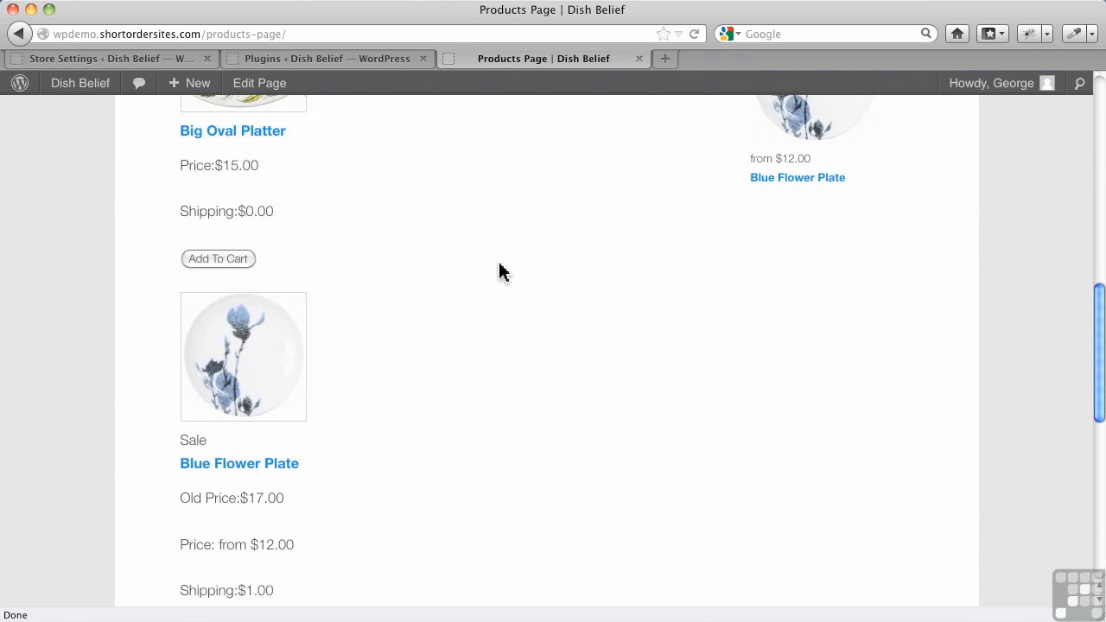
{"action": "scroll", "coordinate": [503, 271], "scroll_direction": "down", "scroll_amount": 2}
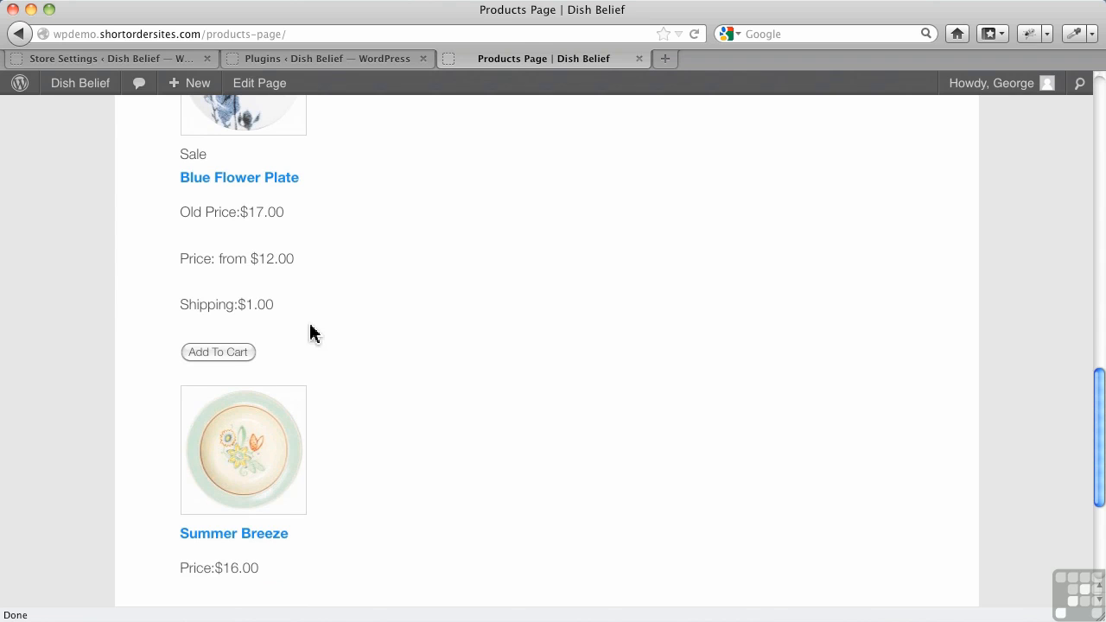
{"action": "scroll", "coordinate": [311, 333], "scroll_direction": "down", "scroll_amount": 3}
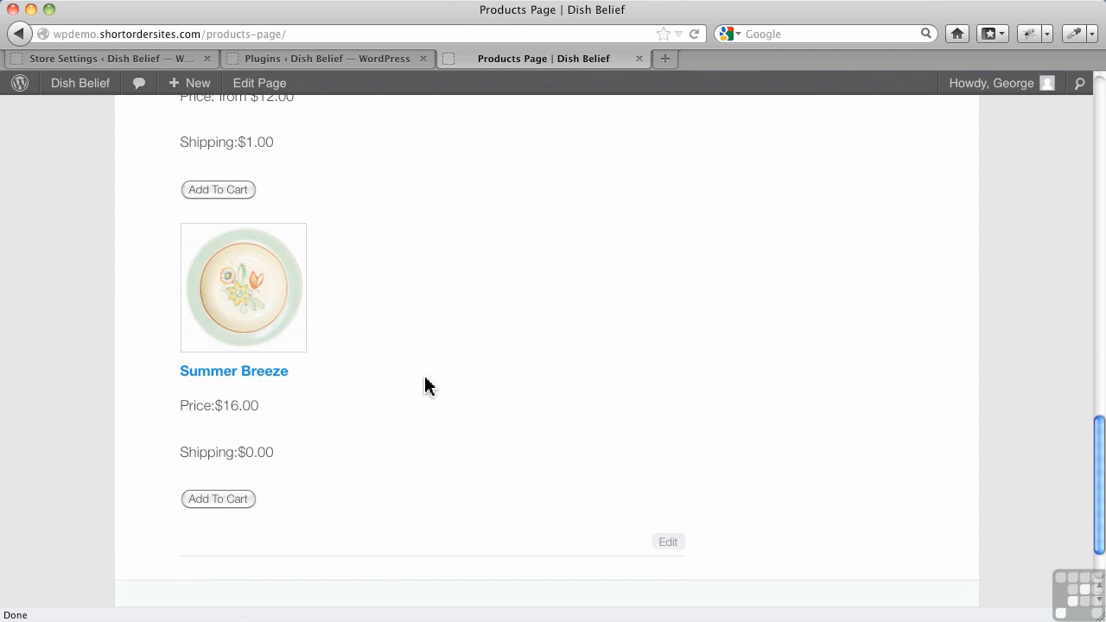
{"action": "scroll", "coordinate": [424, 381], "scroll_direction": "up", "scroll_amount": 15}
- Reopen the store's presentation settings and check the available Product Display options
{"action": "left_click", "coordinate": [128, 59]}
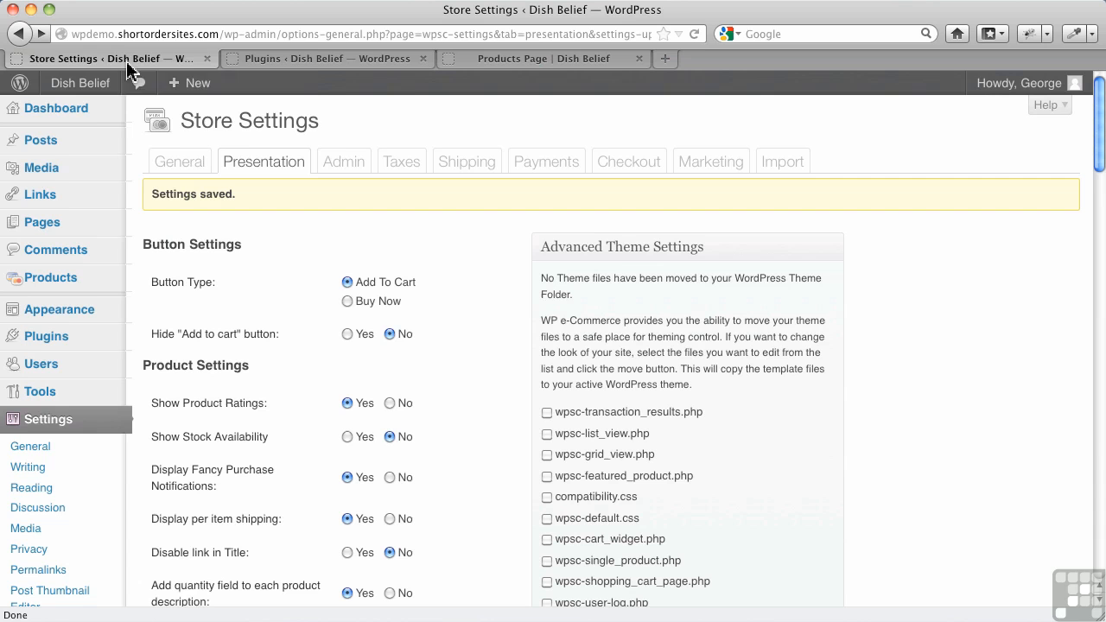
{"action": "scroll", "coordinate": [342, 450], "scroll_direction": "down", "scroll_amount": 5}
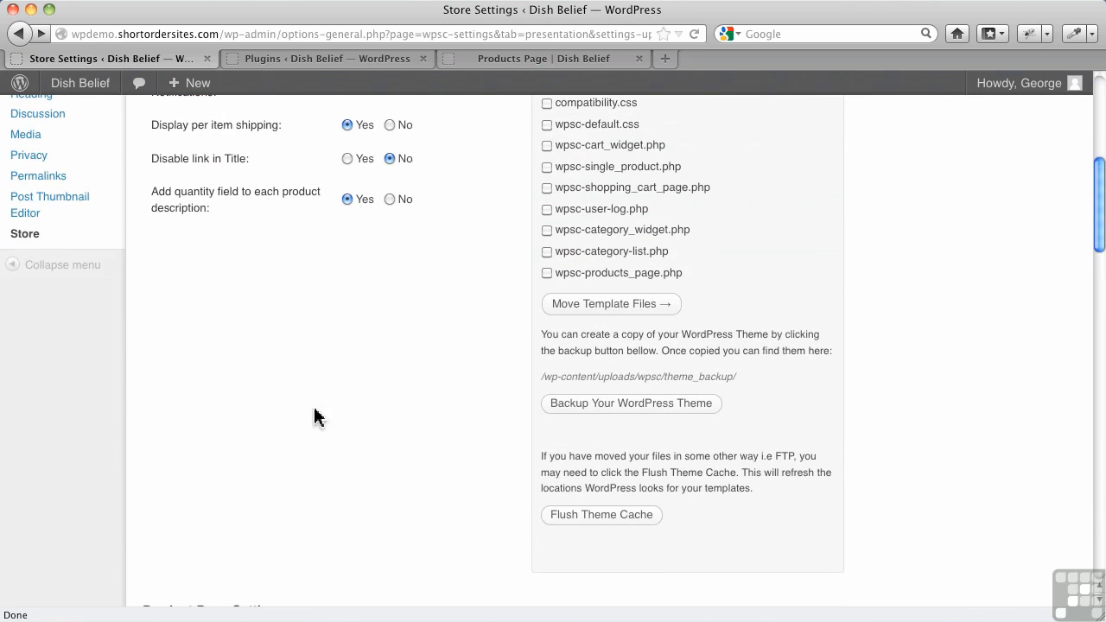
{"action": "left_click", "coordinate": [45, 237]}
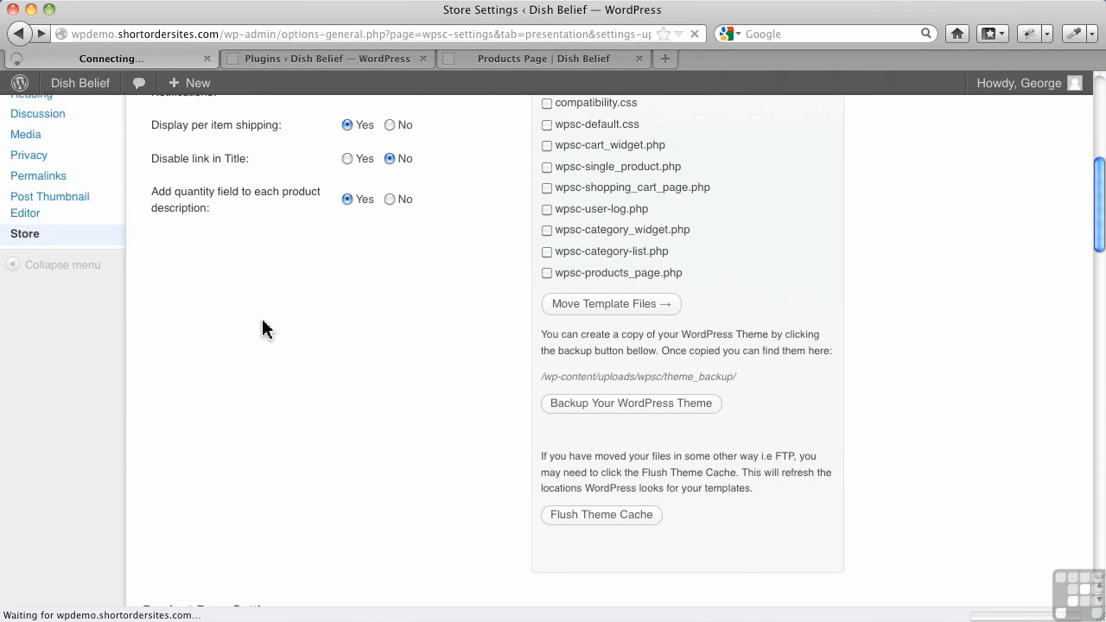
{"action": "left_click", "coordinate": [280, 167]}
{"action": "scroll", "coordinate": [275, 419], "scroll_direction": "down", "scroll_amount": 10}
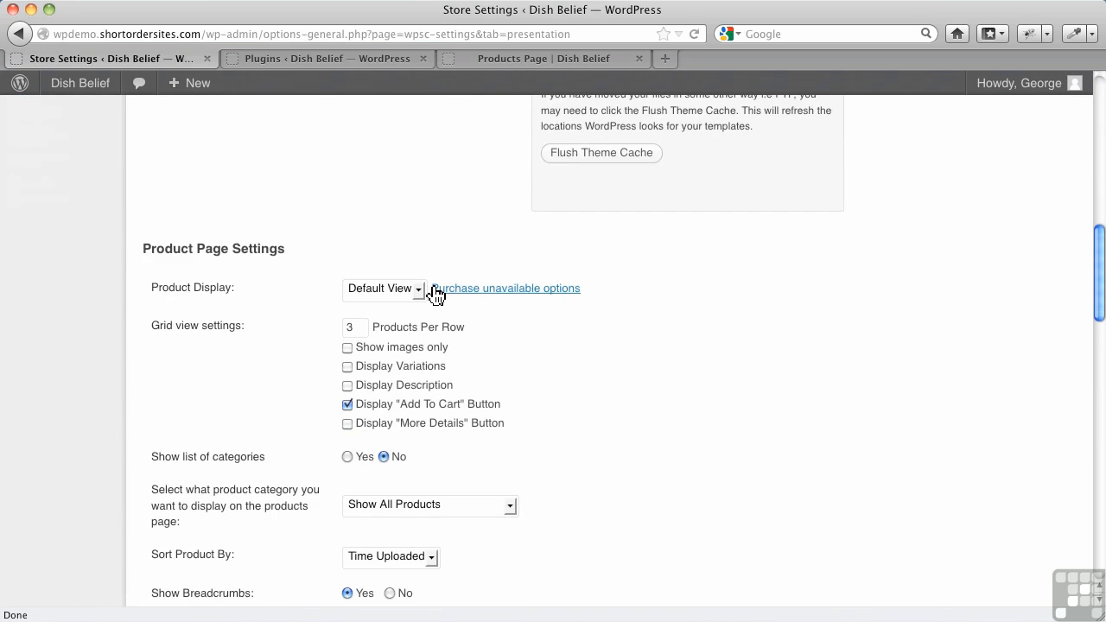
{"action": "left_click", "coordinate": [403, 290]}
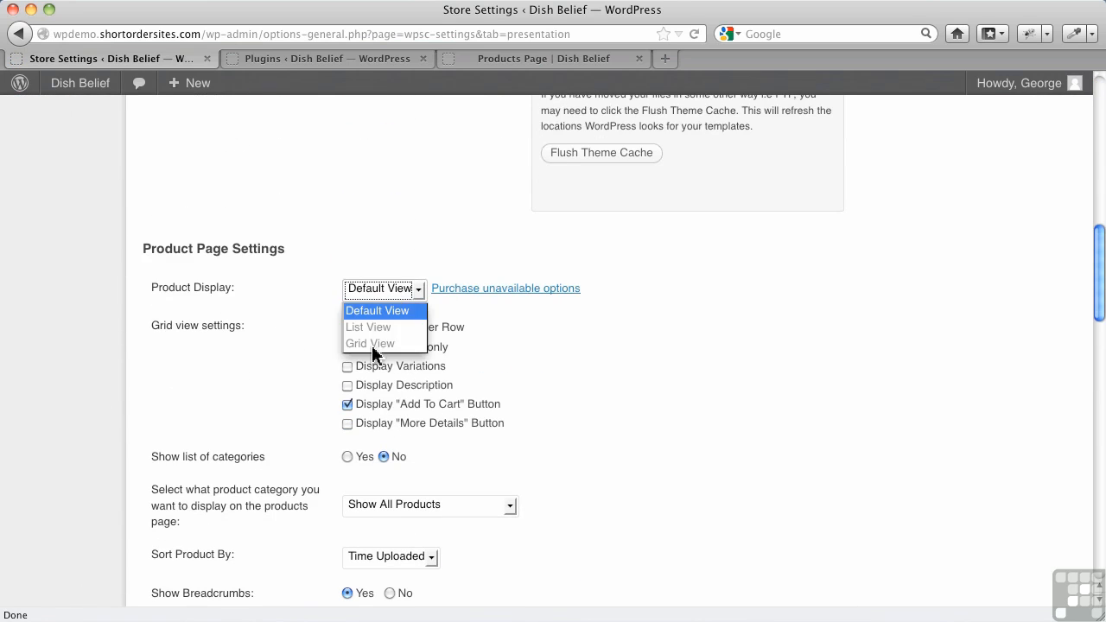
{"action": "left_click", "coordinate": [510, 350]}
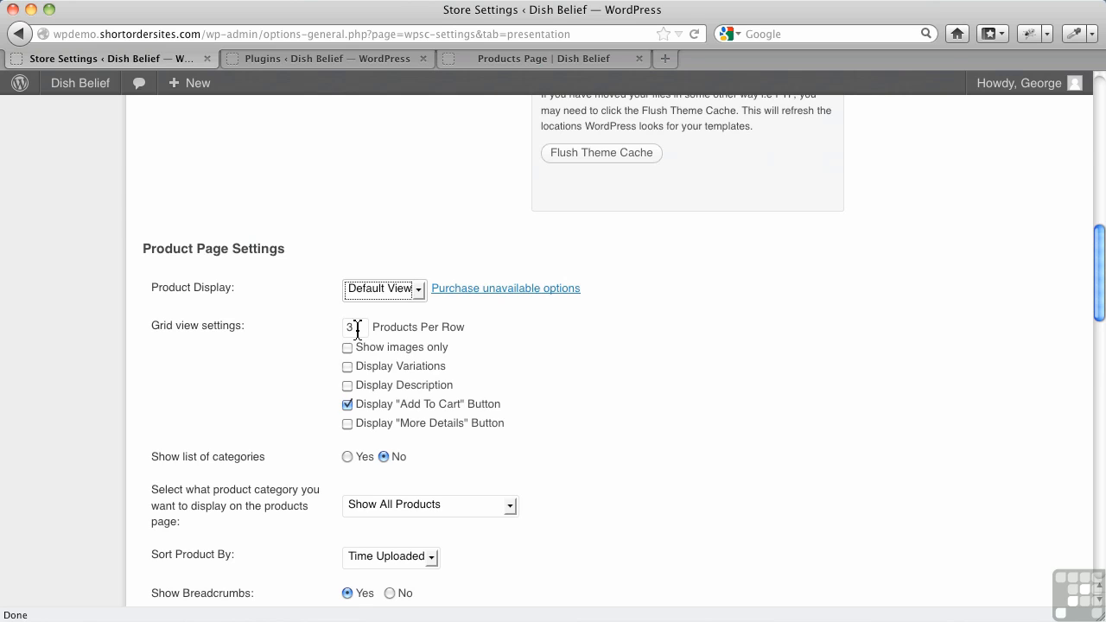
- Clear the Products Per Row value, disable the "Add To Cart" button display for the grid, and save the changes
{"action": "left_click_drag", "start_coordinate": [357, 329], "coordinate": [327, 333]}
{"action": "key", "text": "BackSpace"}
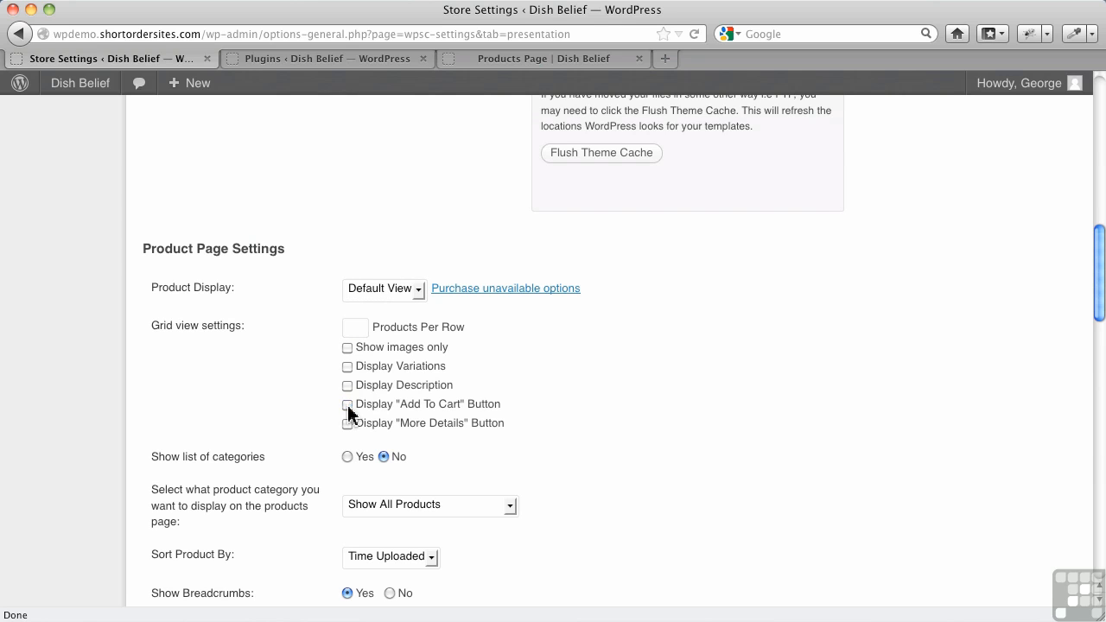
{"action": "scroll", "coordinate": [494, 425], "scroll_direction": "down", "scroll_amount": 10}
{"action": "scroll", "coordinate": [259, 493], "scroll_direction": "down", "scroll_amount": 10}
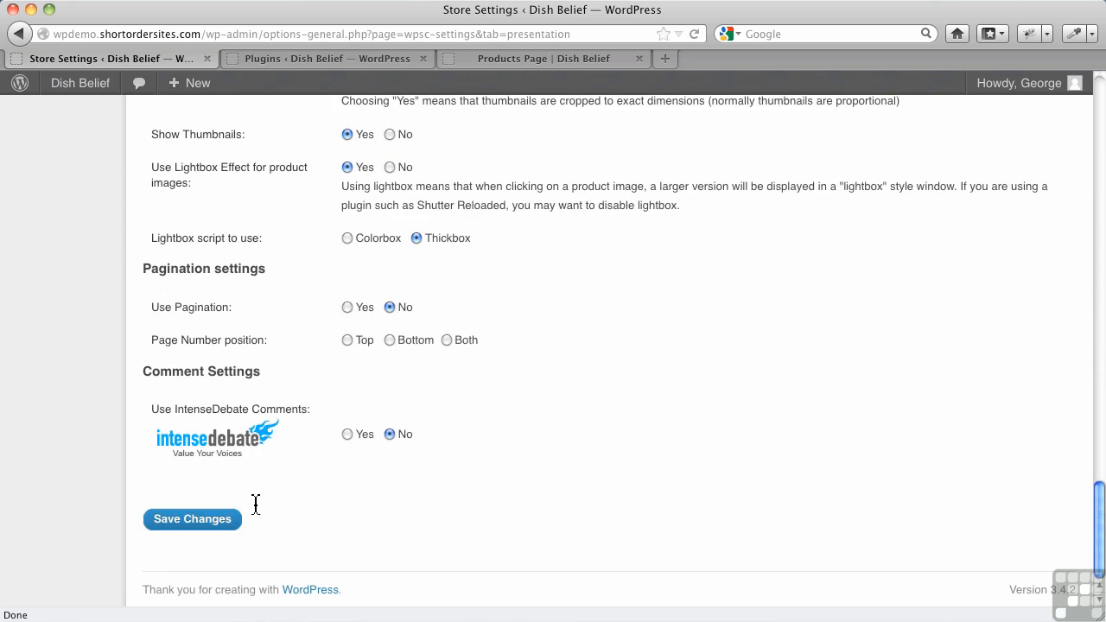
{"action": "left_click", "coordinate": [220, 522]}
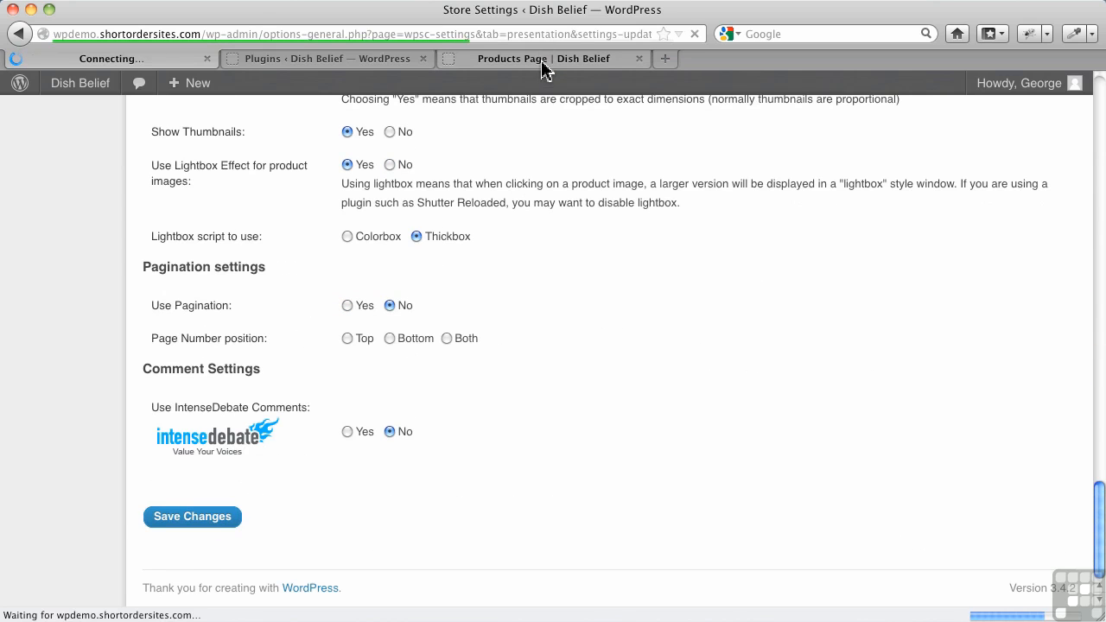
- Reload the Products Page and examine the default product listing from the first product to the last
{"action": "left_click", "coordinate": [544, 60]}
{"action": "left_click", "coordinate": [695, 35]}
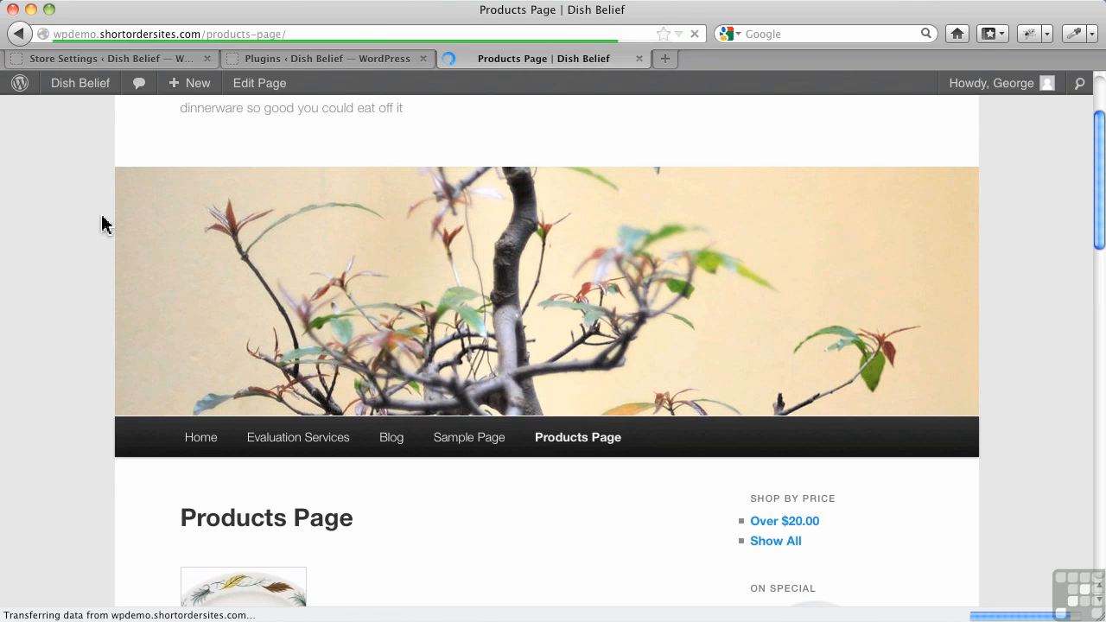
{"action": "scroll", "coordinate": [101, 224], "scroll_direction": "down", "scroll_amount": 5}
{"action": "scroll", "coordinate": [101, 224], "scroll_direction": "down", "scroll_amount": 3}
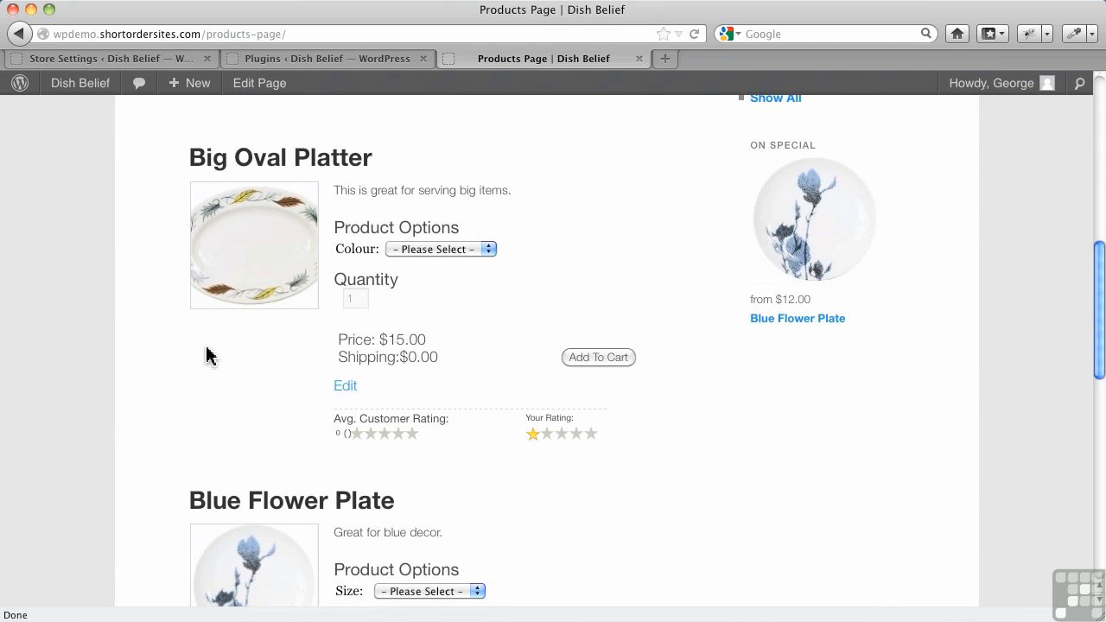
{"action": "scroll", "coordinate": [205, 355], "scroll_direction": "down", "scroll_amount": 12}
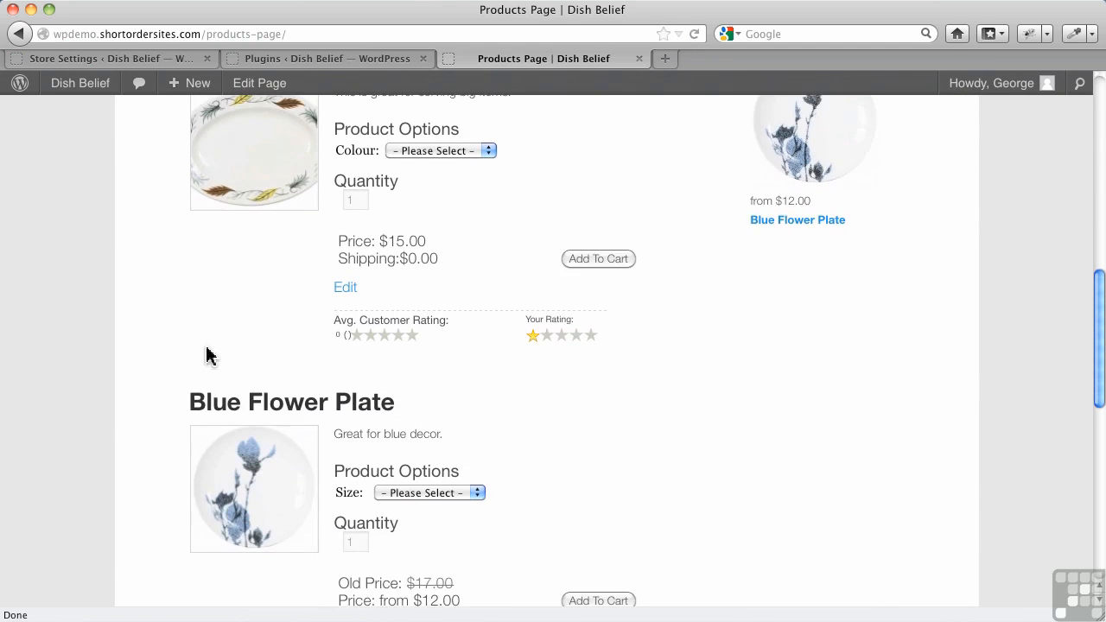
{"action": "scroll", "coordinate": [206, 356], "scroll_direction": "down", "scroll_amount": 3}
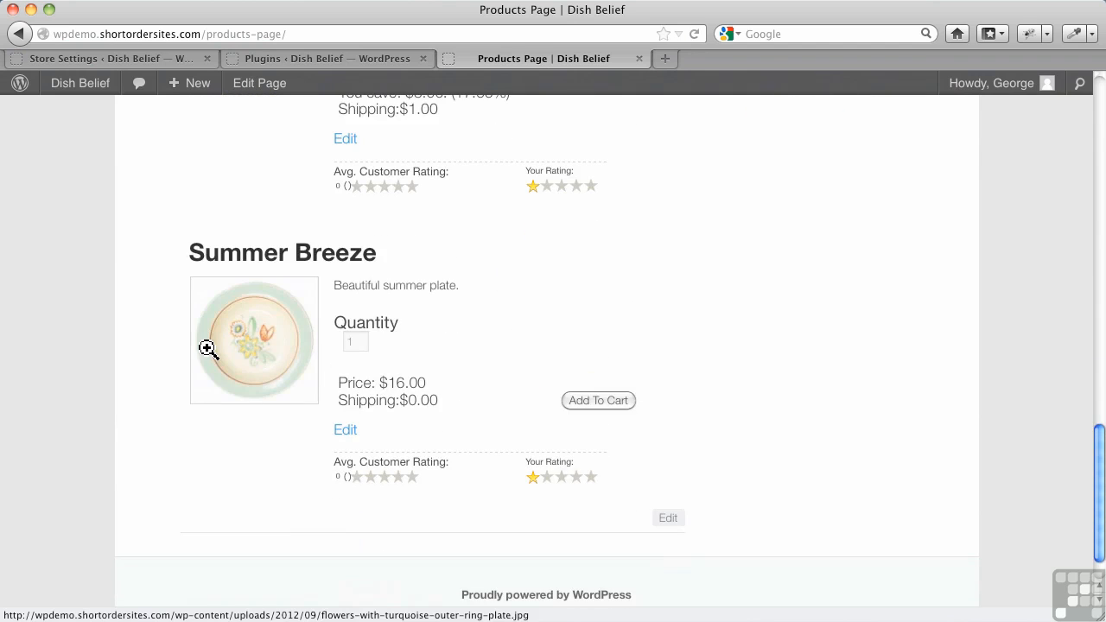
{"action": "scroll", "coordinate": [207, 348], "scroll_direction": "up", "scroll_amount": 15}
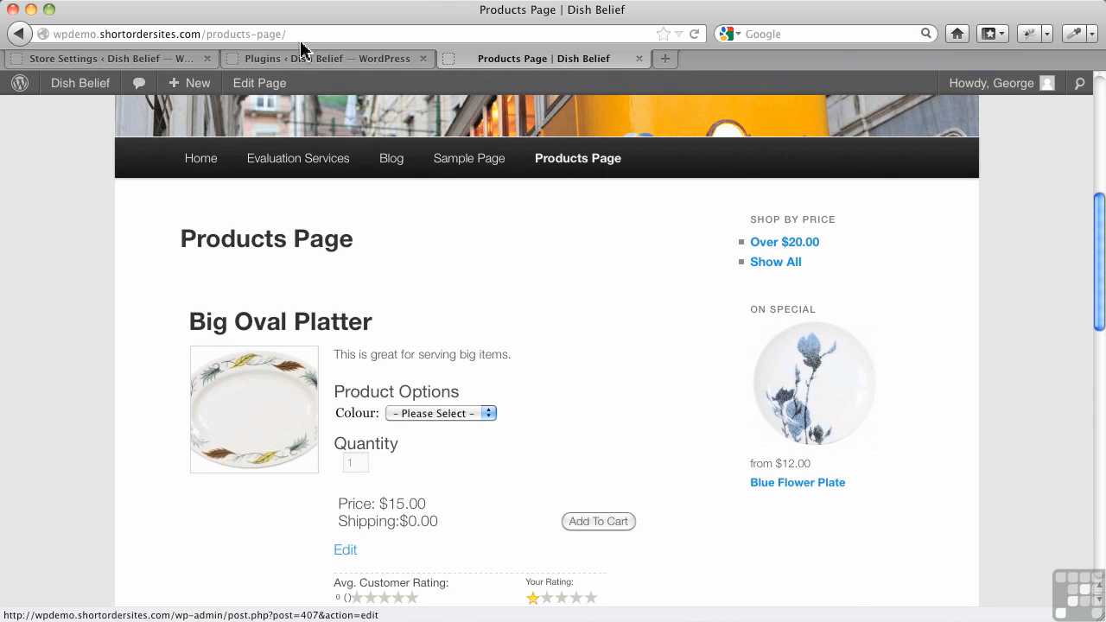
- Return to the store's presentation settings and review the Product Page Settings section
{"action": "left_click", "coordinate": [143, 64]}
{"action": "scroll", "coordinate": [418, 343], "scroll_direction": "down", "scroll_amount": 5}
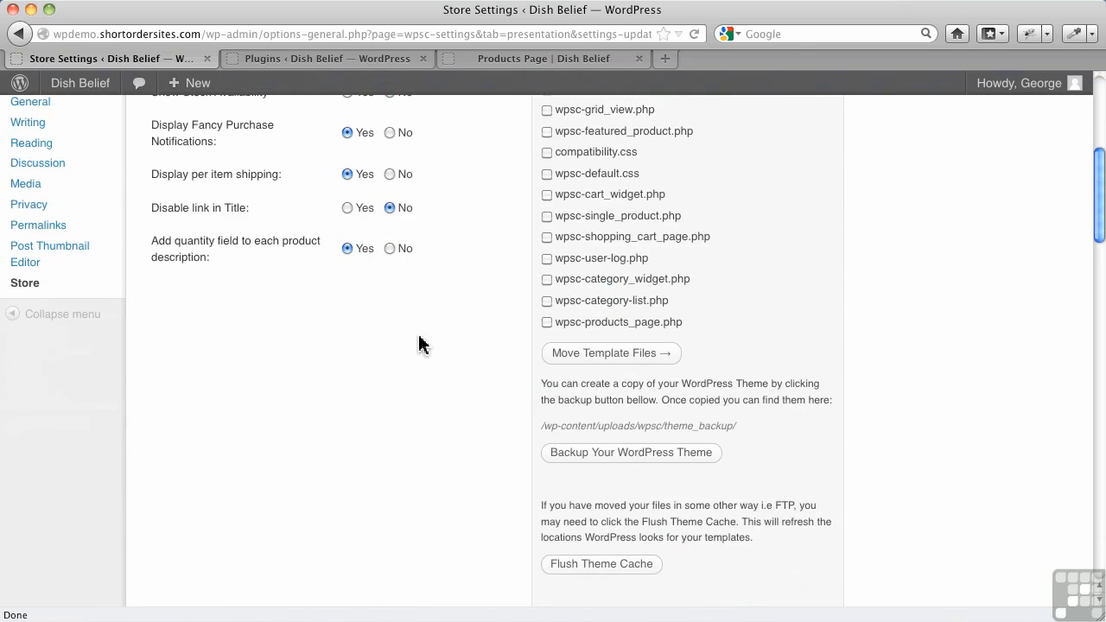
{"action": "scroll", "coordinate": [418, 343], "scroll_direction": "down", "scroll_amount": 1}
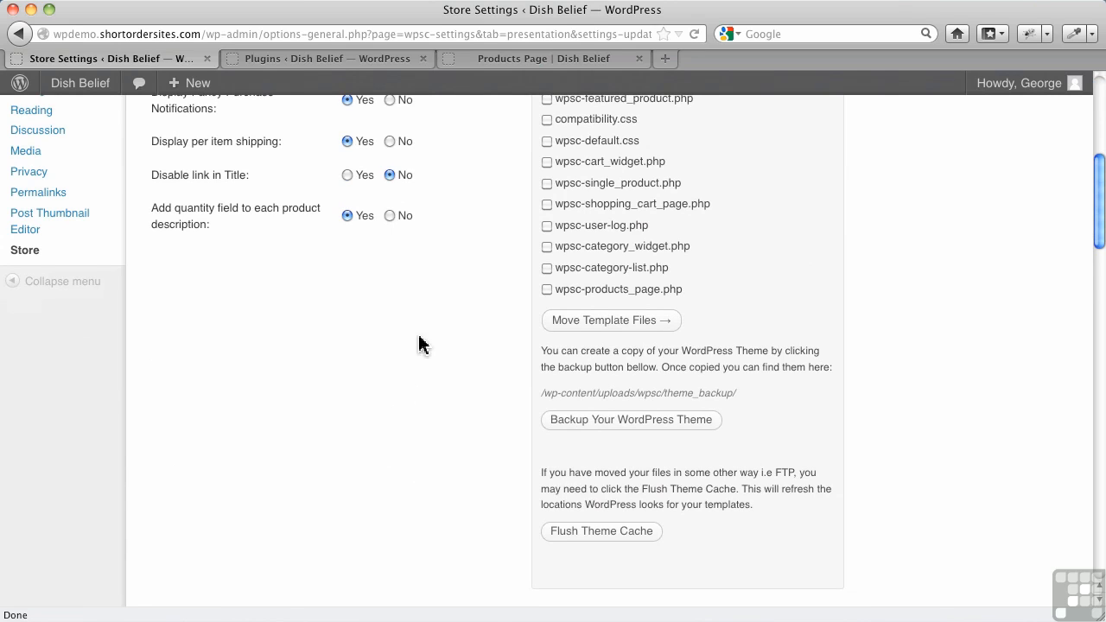
{"action": "scroll", "coordinate": [415, 438], "scroll_direction": "down", "scroll_amount": 7}
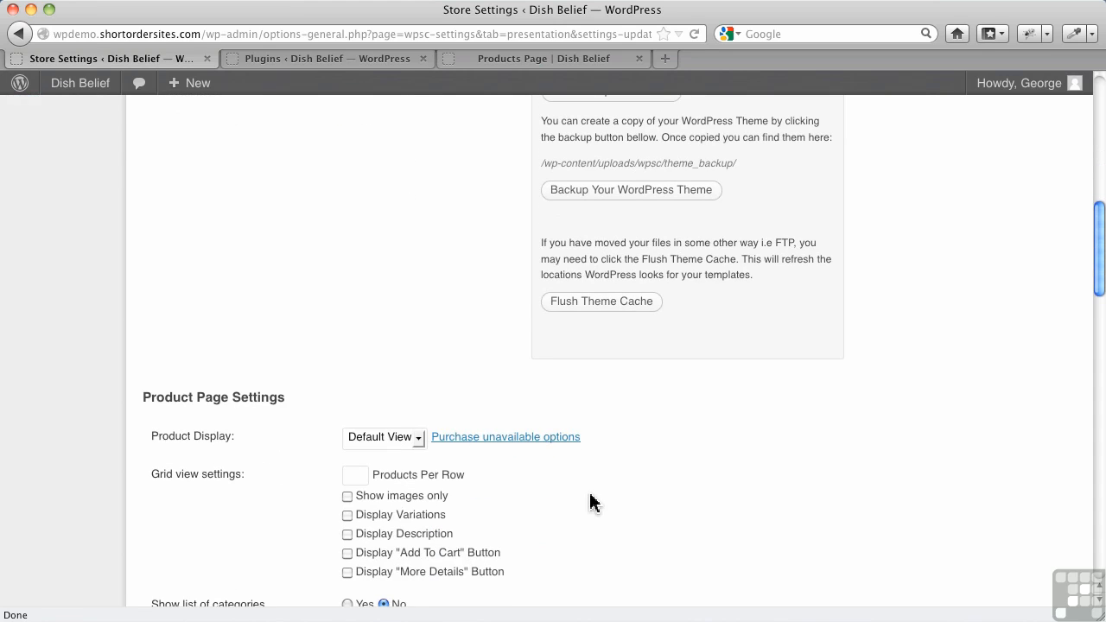
{"action": "scroll", "coordinate": [593, 503], "scroll_direction": "down", "scroll_amount": 2}
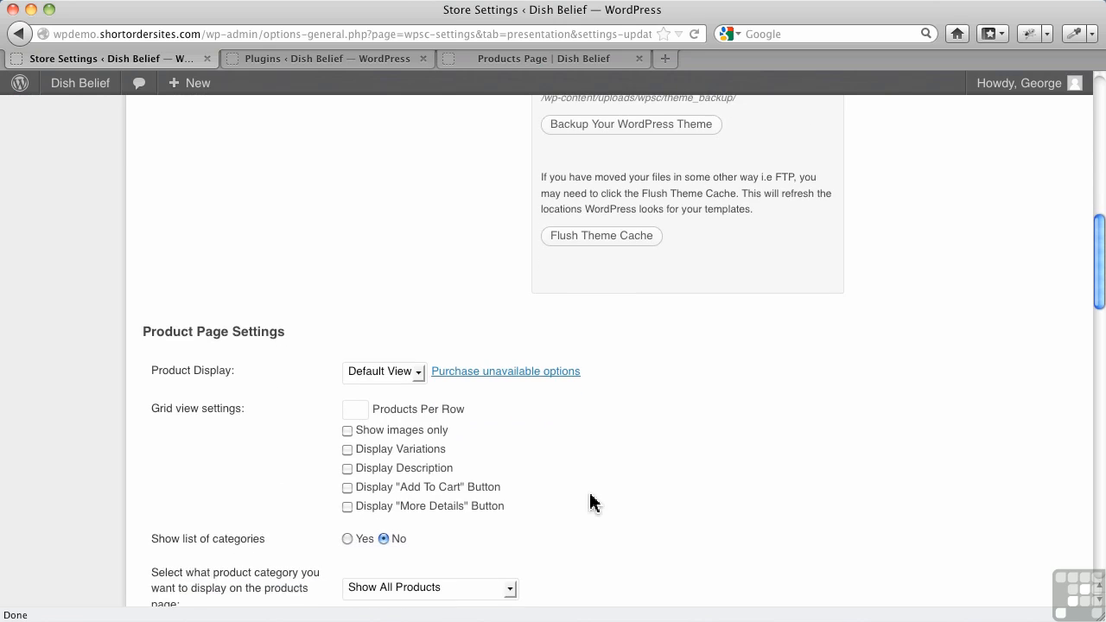